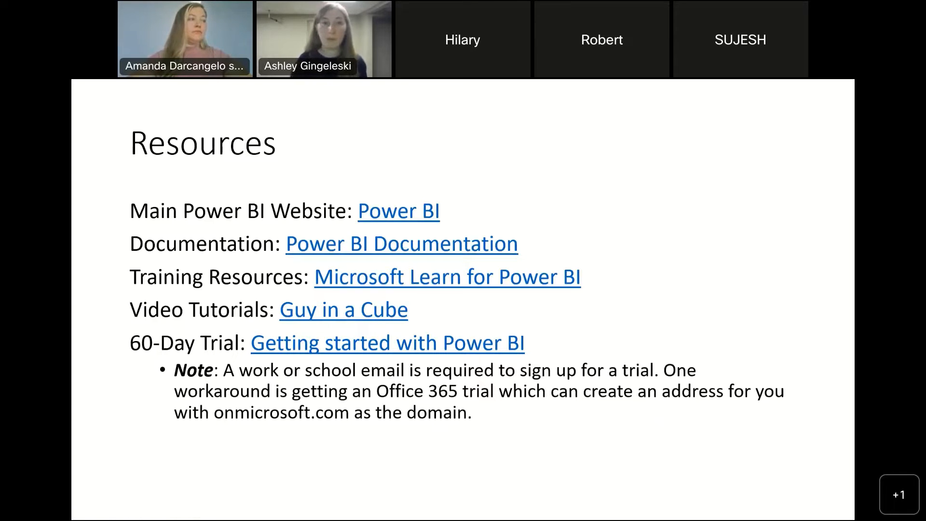
- End the slide show and switch to the Getting Started with Power BI page in Chrome
key("Escape")
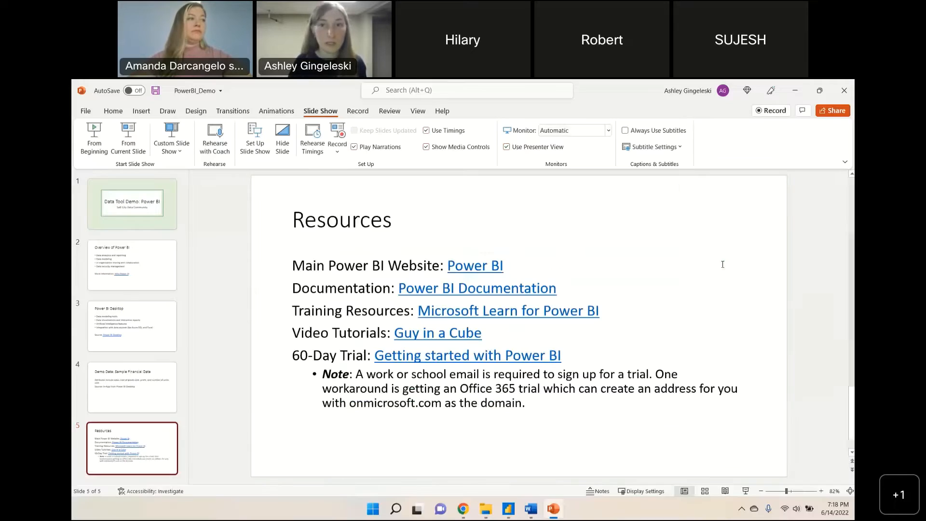
left_click(794, 92)
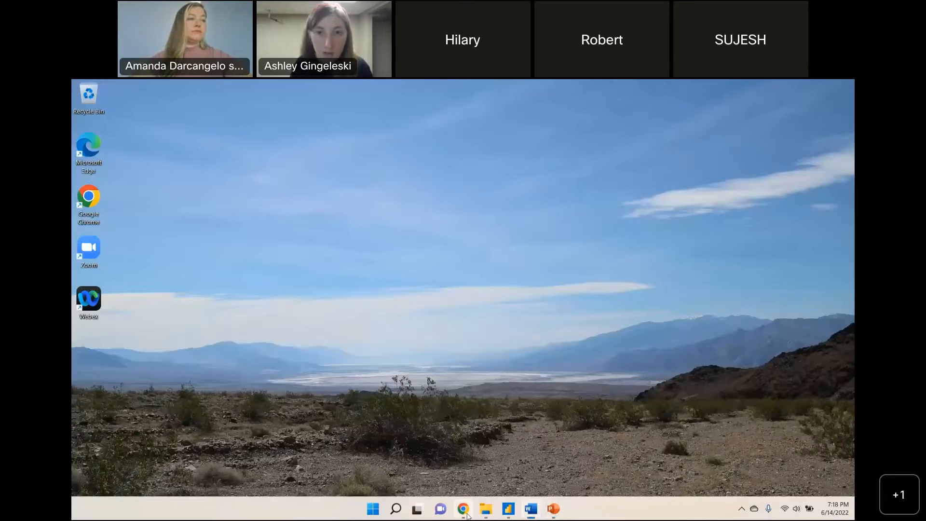
left_click(464, 510)
left_click(576, 87)
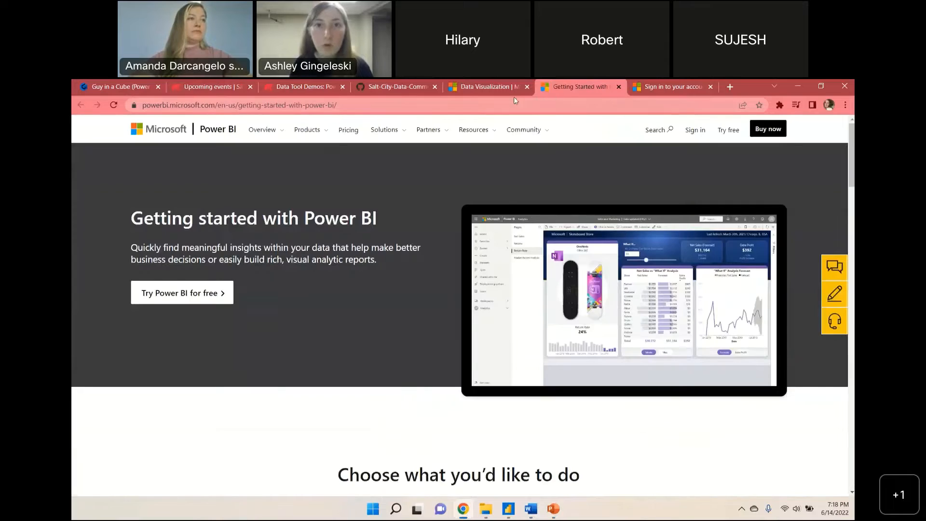
- Look over the Power BI home page and the Getting Started page for trial, sign-in and learning options
left_click(508, 91)
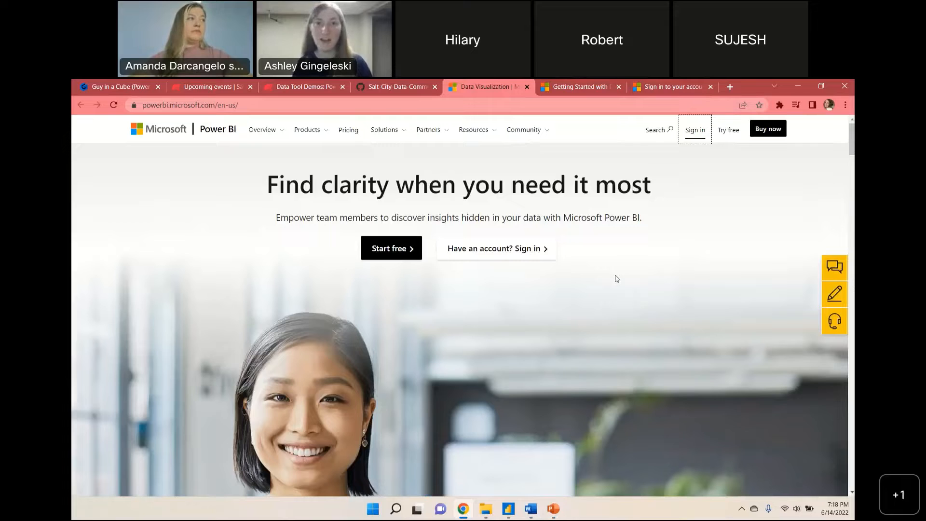
left_click(576, 87)
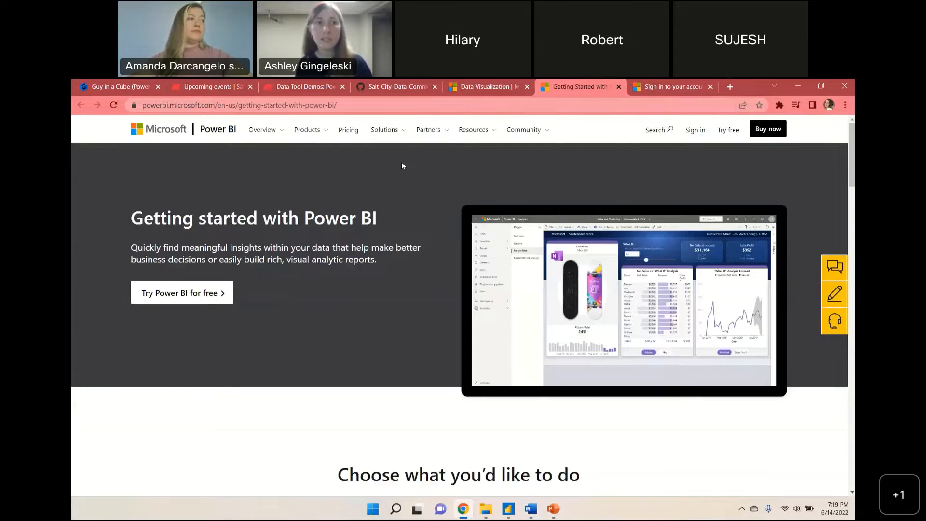
scroll(635, 429, "down", 1)
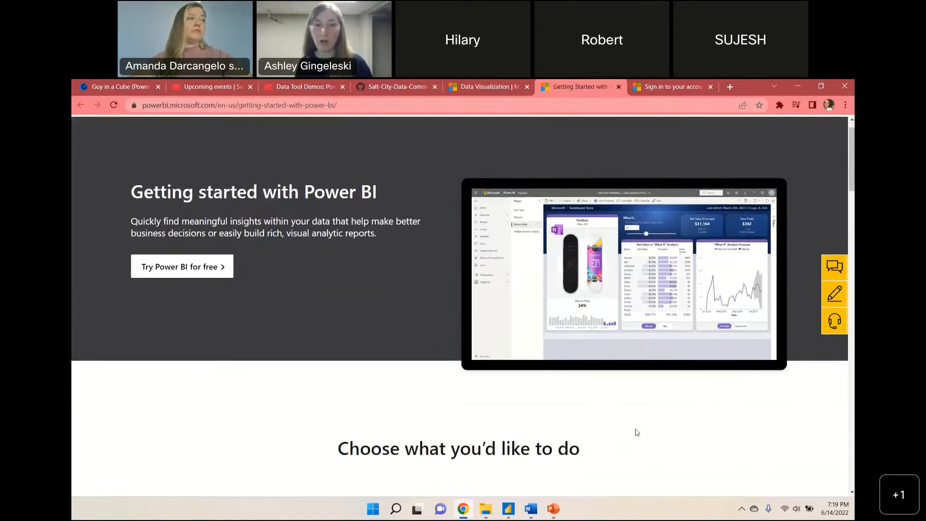
scroll(635, 427, "up", 2)
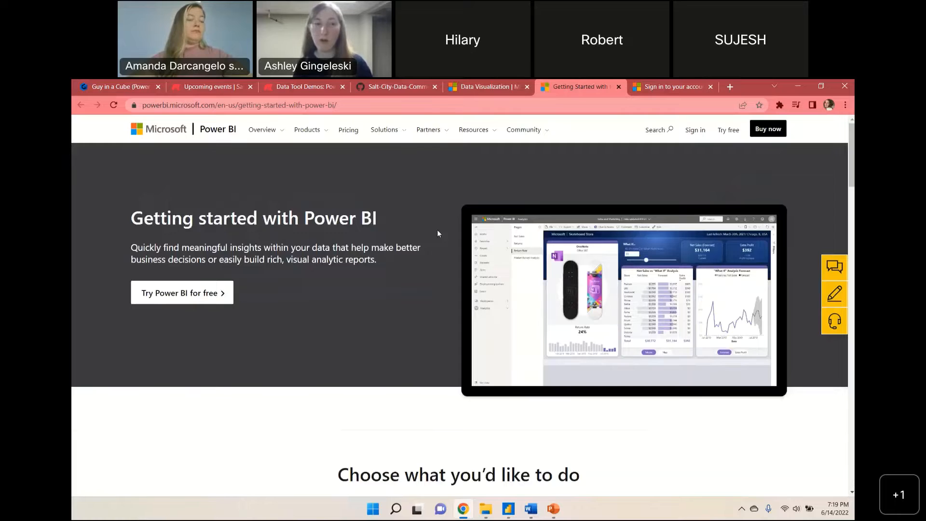
scroll(644, 238, "down", 7)
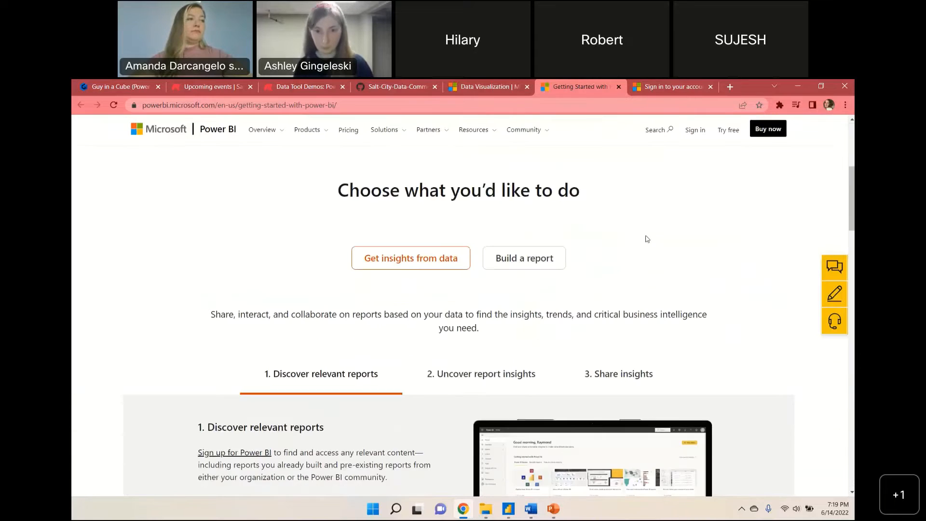
scroll(663, 235, "down", 3)
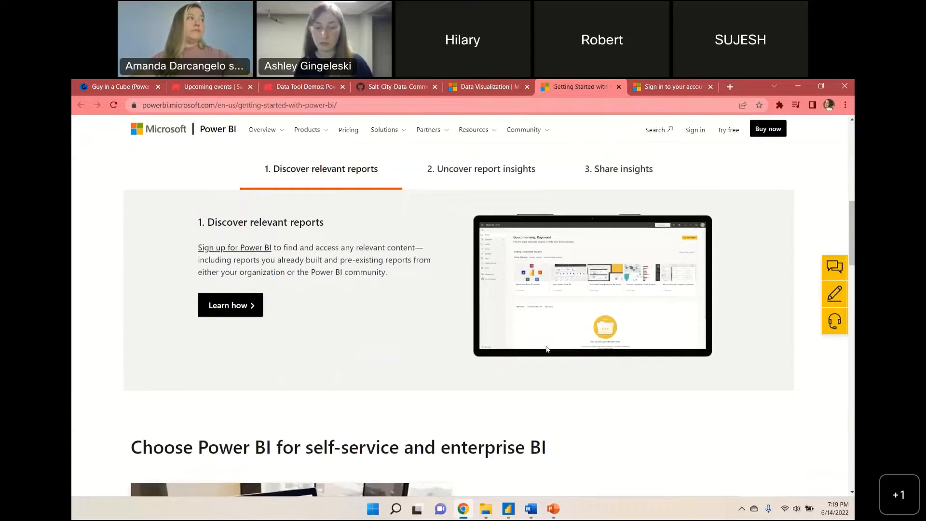
scroll(723, 261, "up", 10)
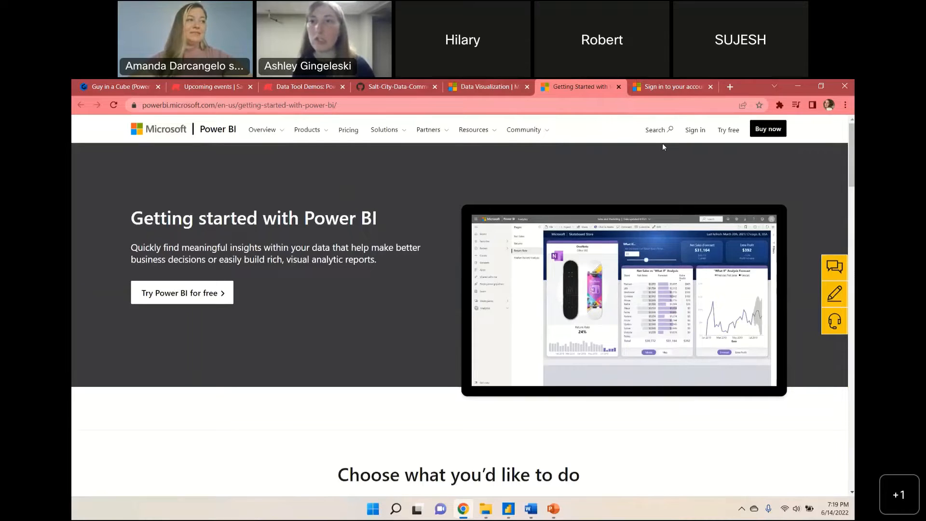
- Switch to the untitled Power BI Desktop report and maximize its window
left_click(798, 87)
mouse_move(509, 514)
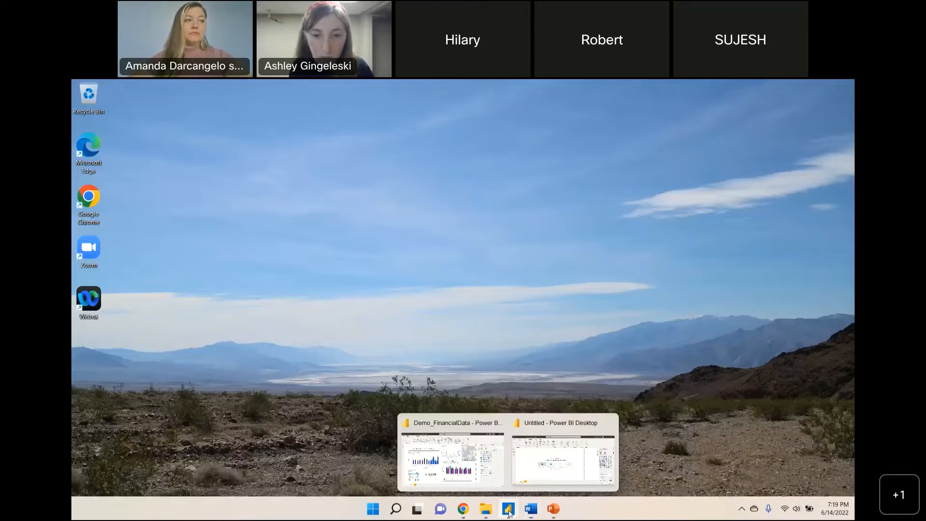
left_click(555, 426)
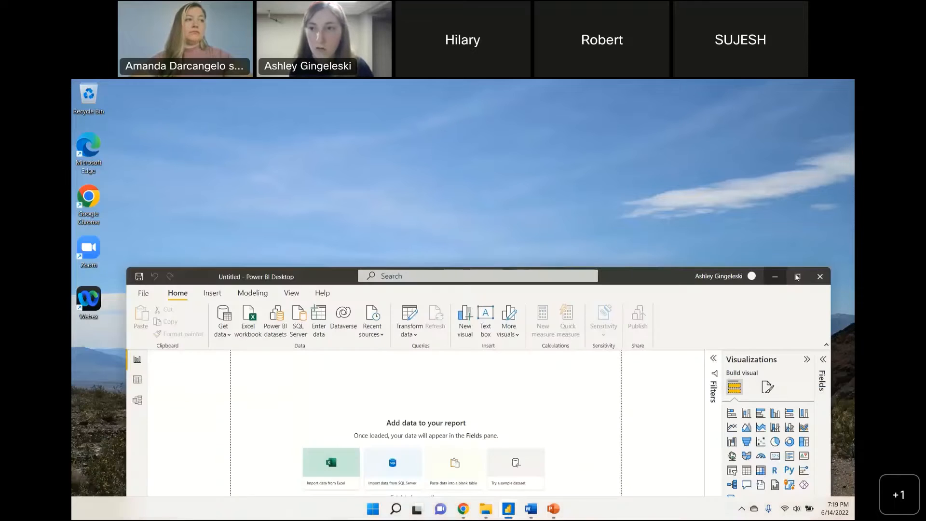
left_click(799, 274)
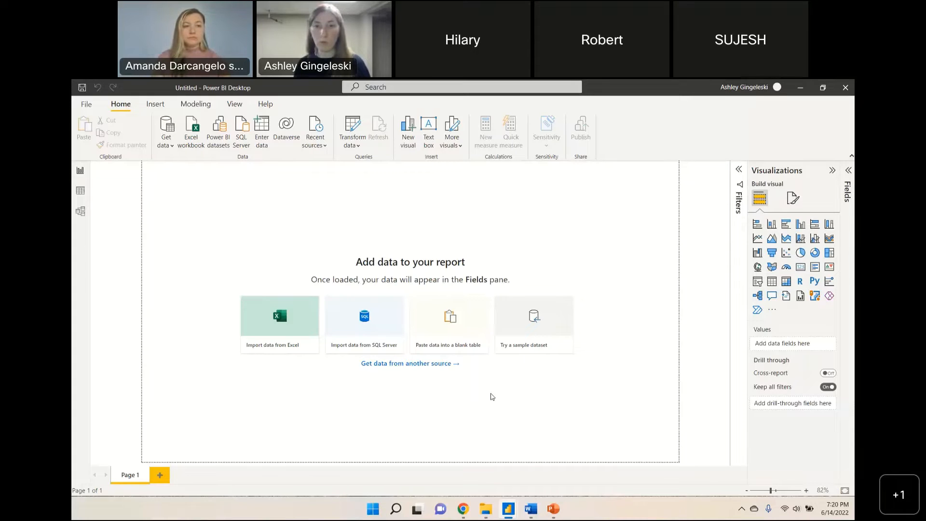
- Load the built-in sample data, select the financials table and widen the Navigator to preview more of its columns
left_click(545, 327)
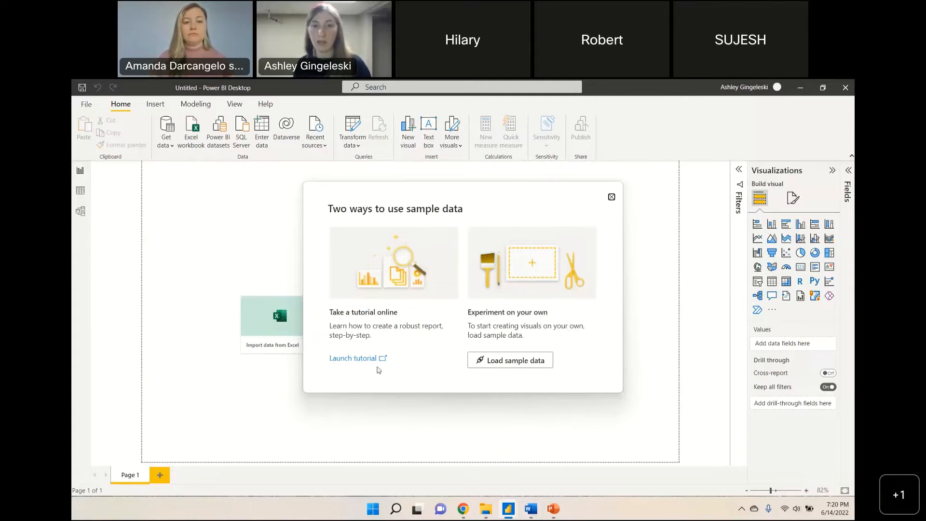
left_click(534, 366)
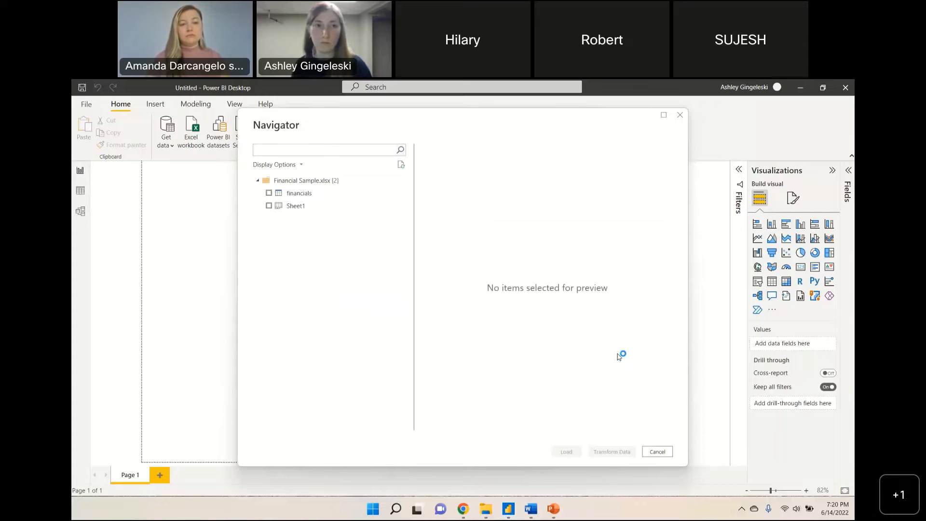
left_click(269, 193)
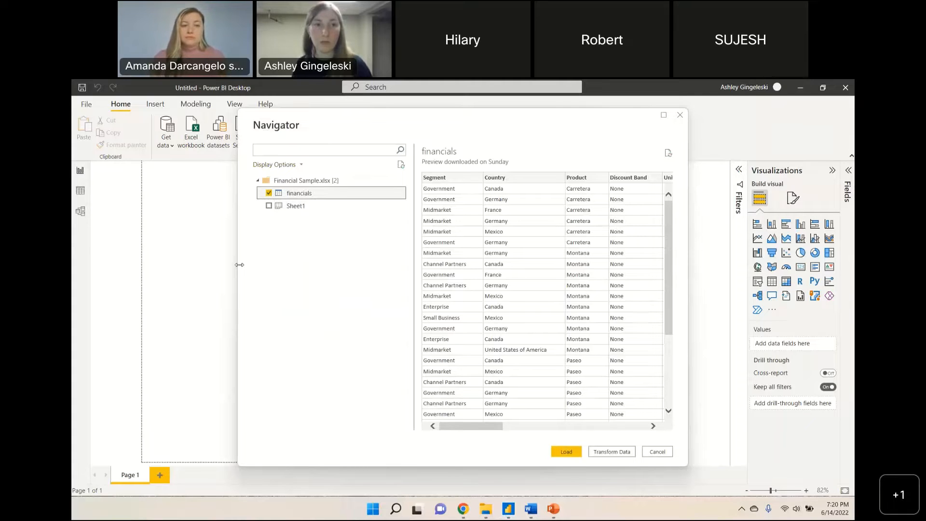
left_click_drag(239, 265, 132, 264)
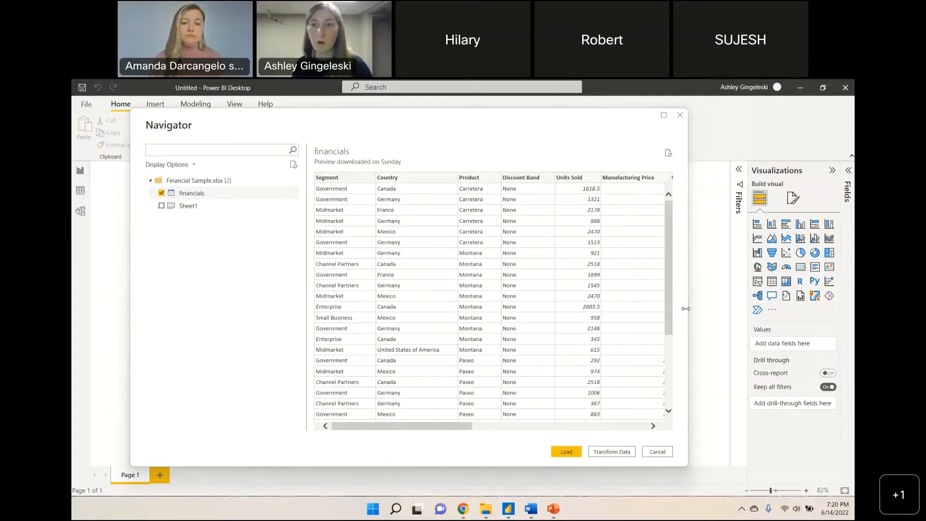
left_click_drag(686, 309, 750, 305)
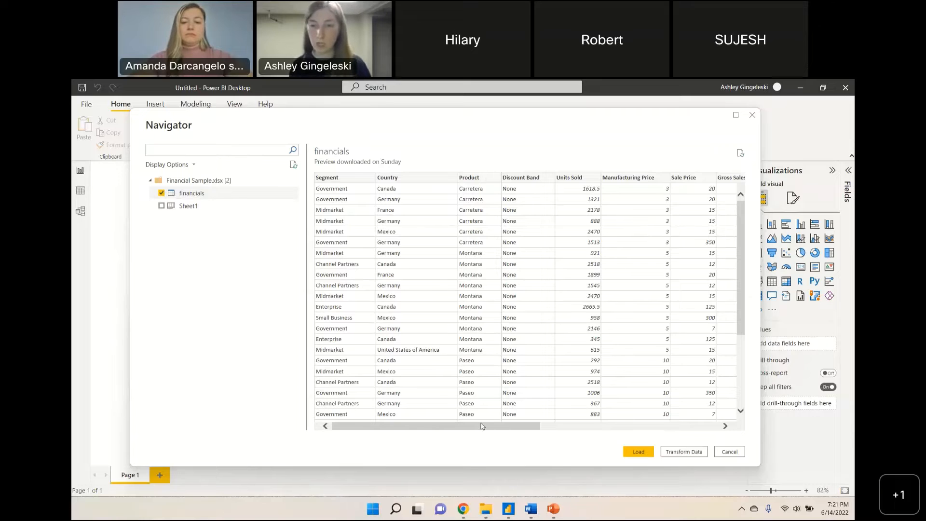
- Open the financials table for transformation in Power Query Editor, enlarging and repositioning the editor window
left_click(696, 453)
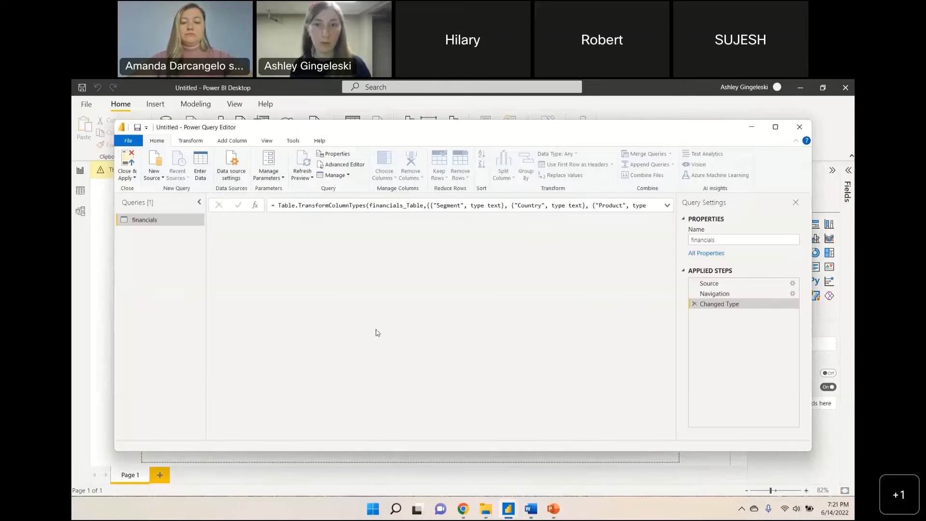
left_click_drag(116, 453, 96, 492)
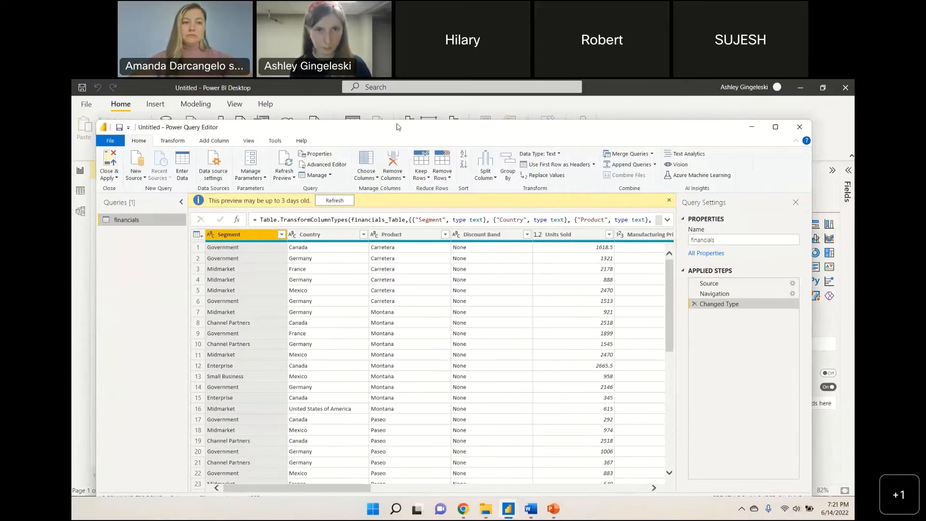
left_click_drag(396, 105, 395, 83)
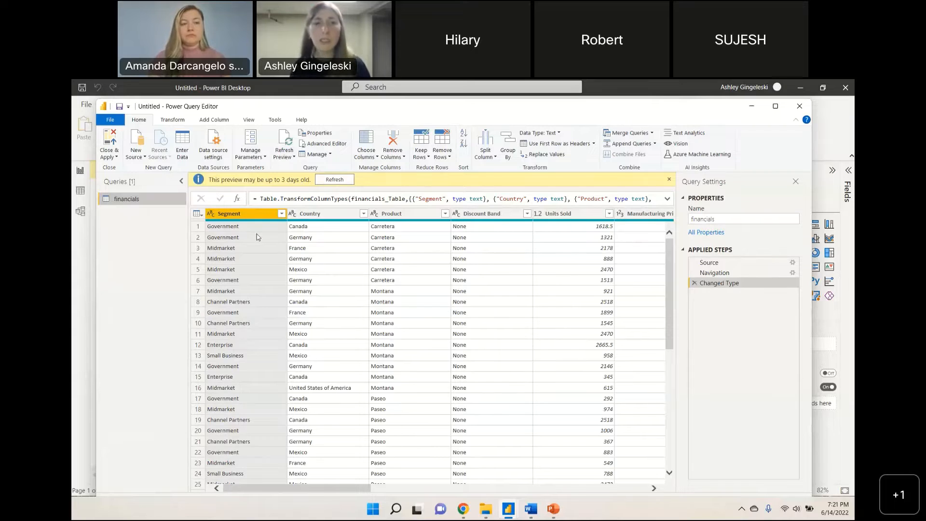
- Examine the data type choices for the Segment column and the table's remaining columns through Year
left_click(212, 215)
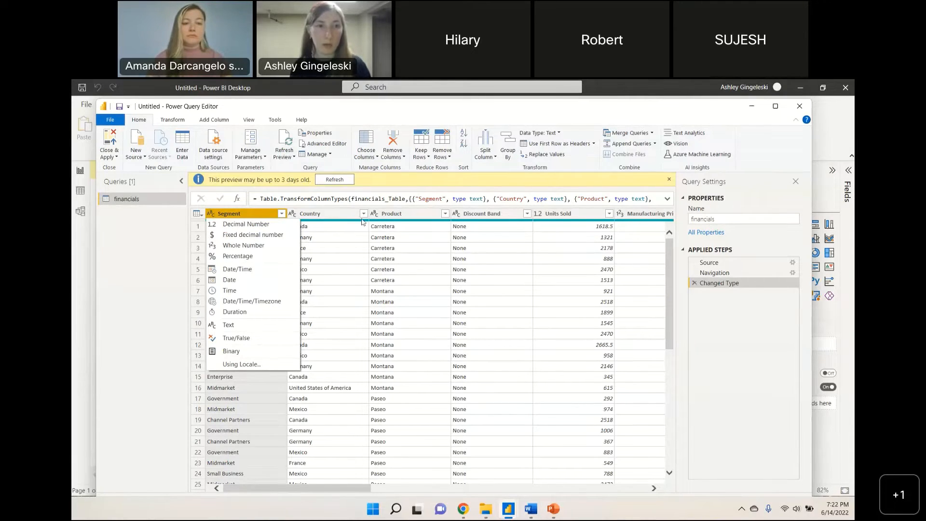
left_click(326, 488)
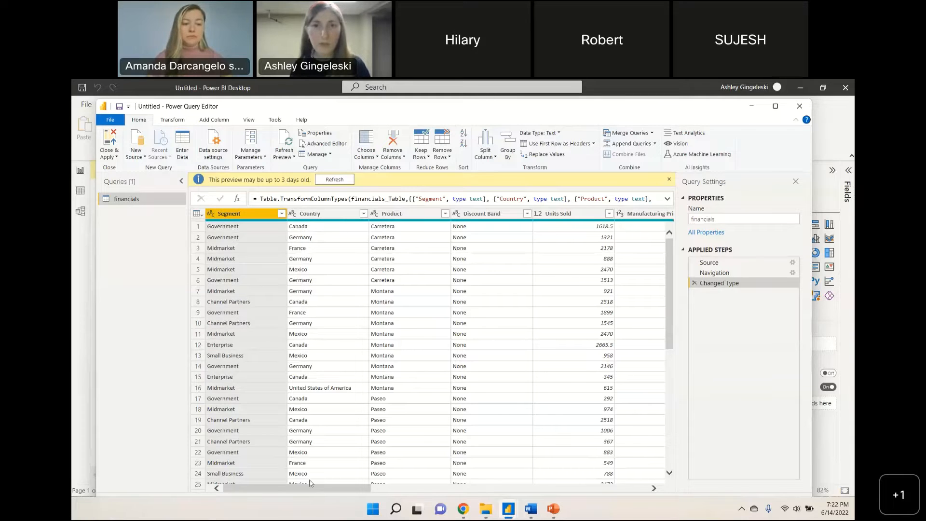
left_click_drag(318, 490, 635, 471)
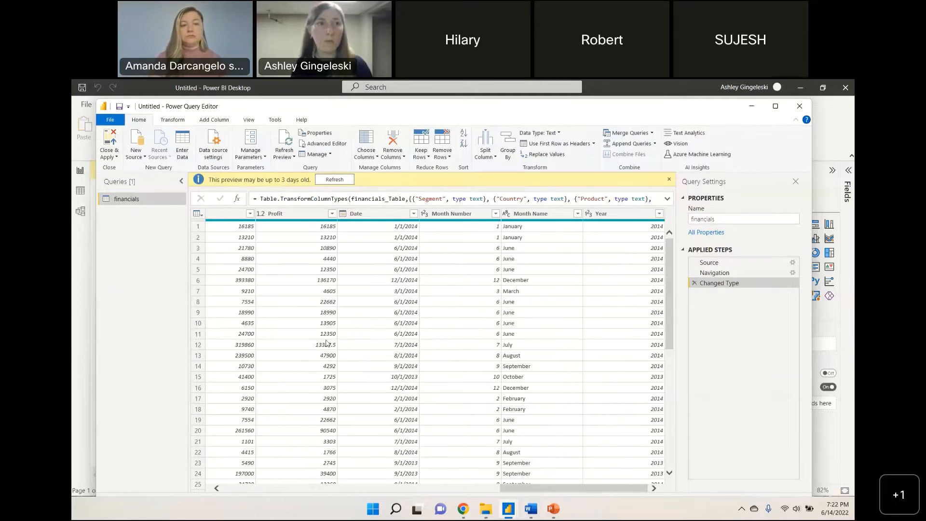
- Review the editor's column-adding, transformation, view, diagnostics and help commands, and dismiss the notice about the preview's age
left_click(223, 123)
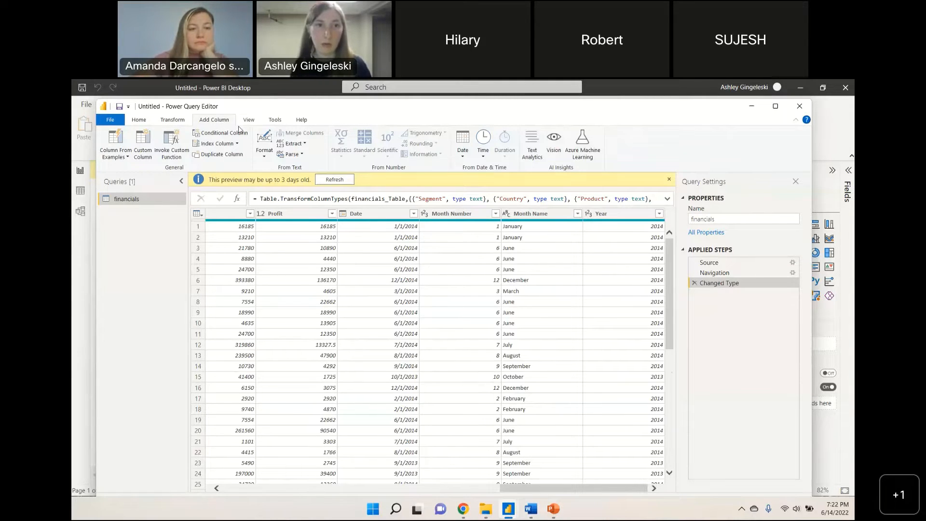
left_click(173, 120)
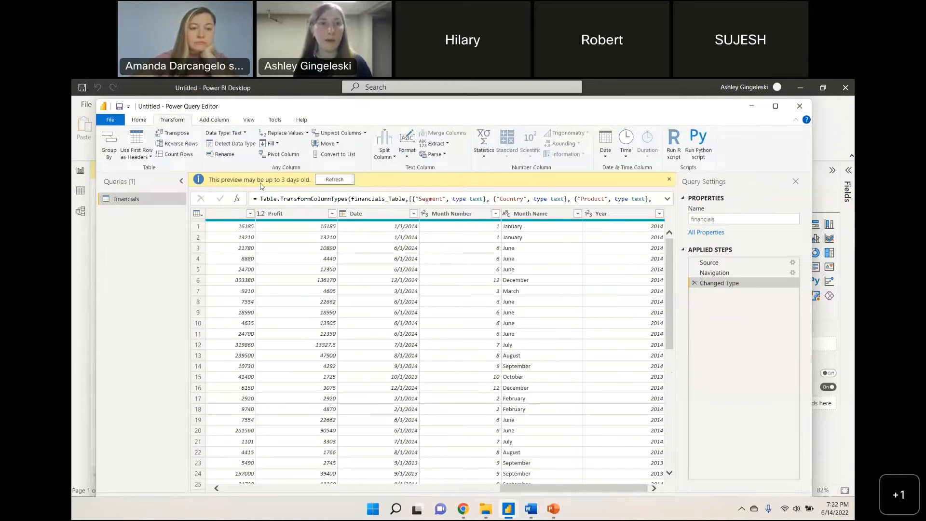
left_click(669, 181)
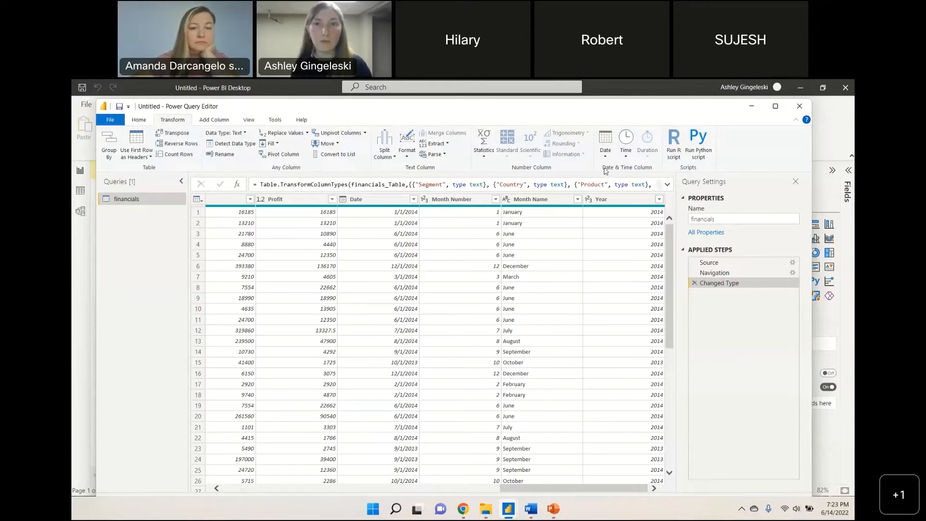
left_click(253, 122)
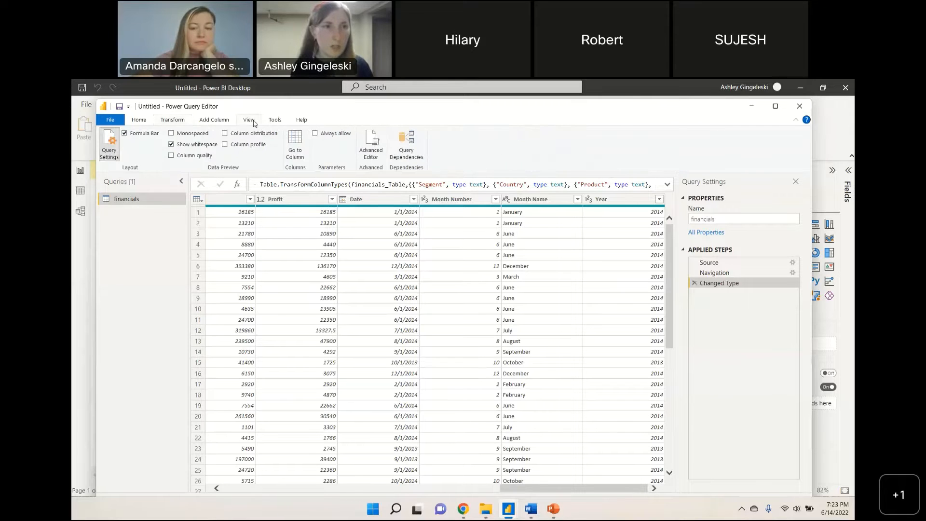
left_click(276, 121)
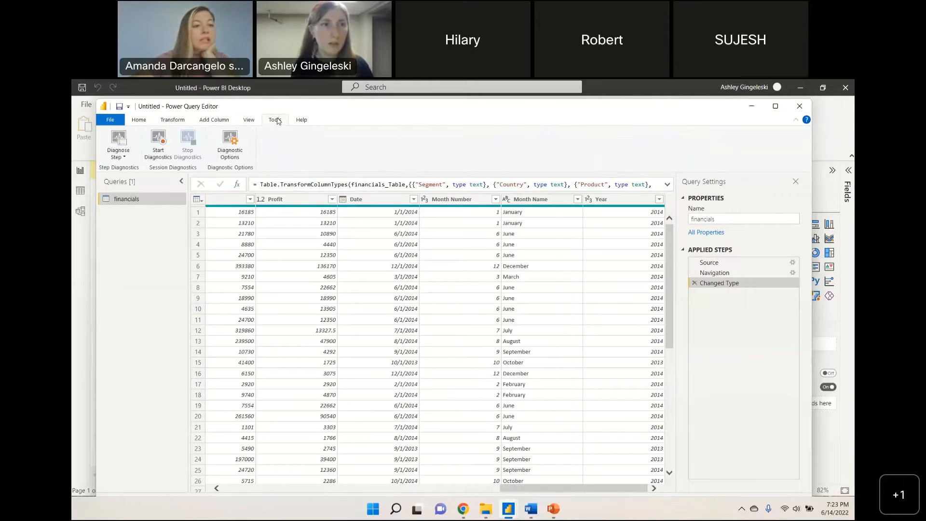
left_click(301, 122)
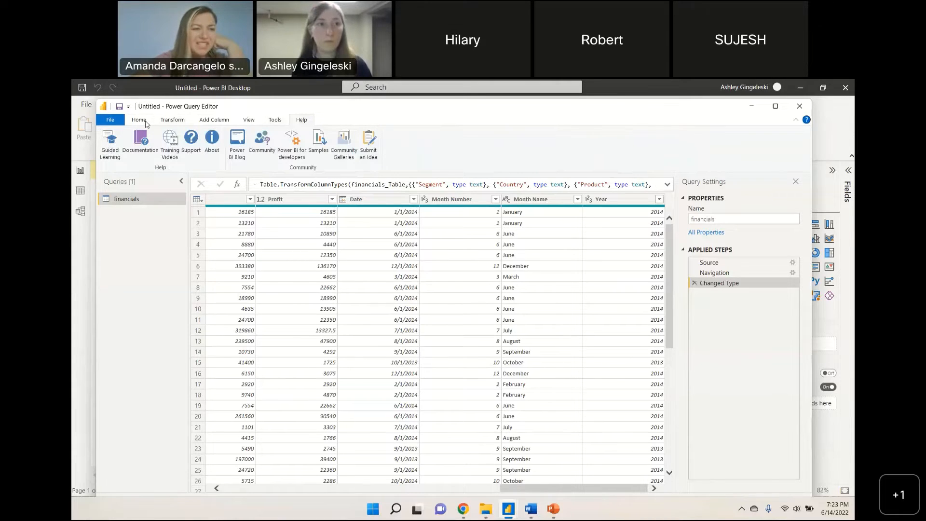
- Try the column profile, turn it back off, and show column distribution and column quality in the data preview
left_click(254, 120)
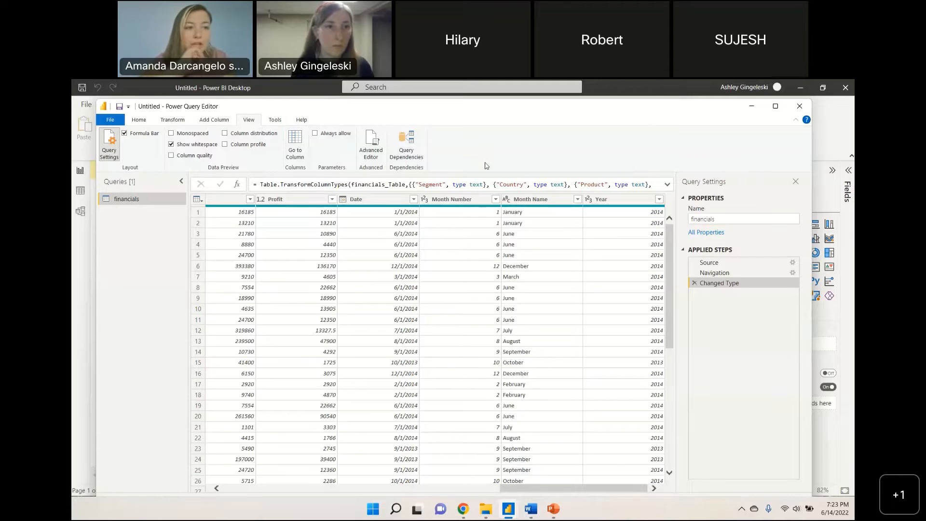
left_click(225, 145)
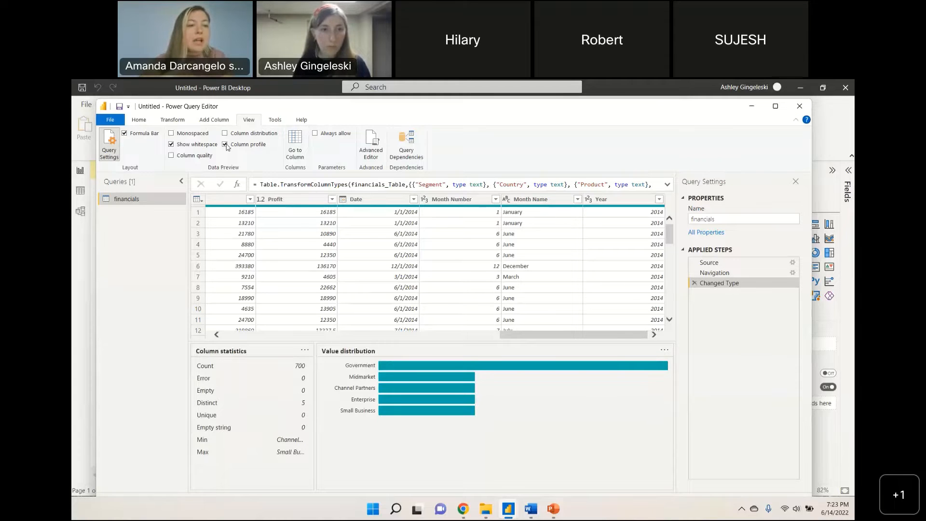
left_click(225, 145)
left_click(224, 134)
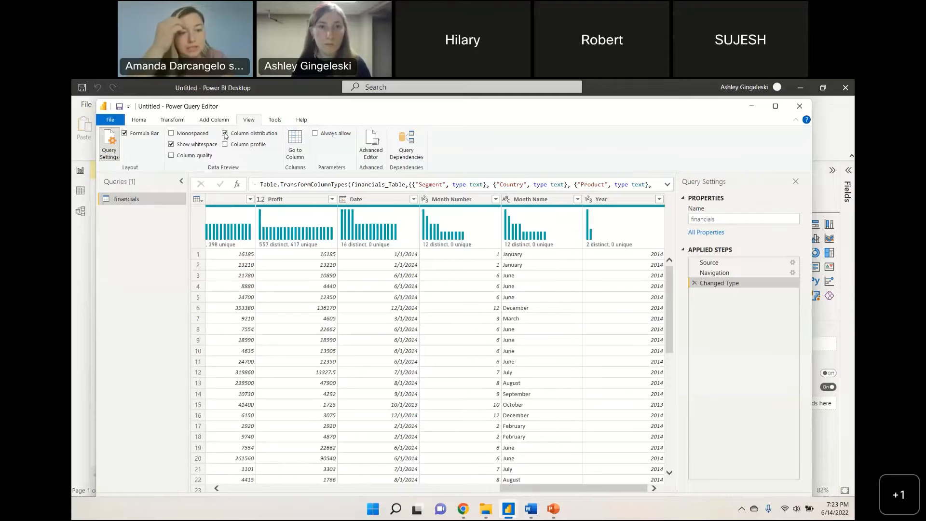
left_click(171, 155)
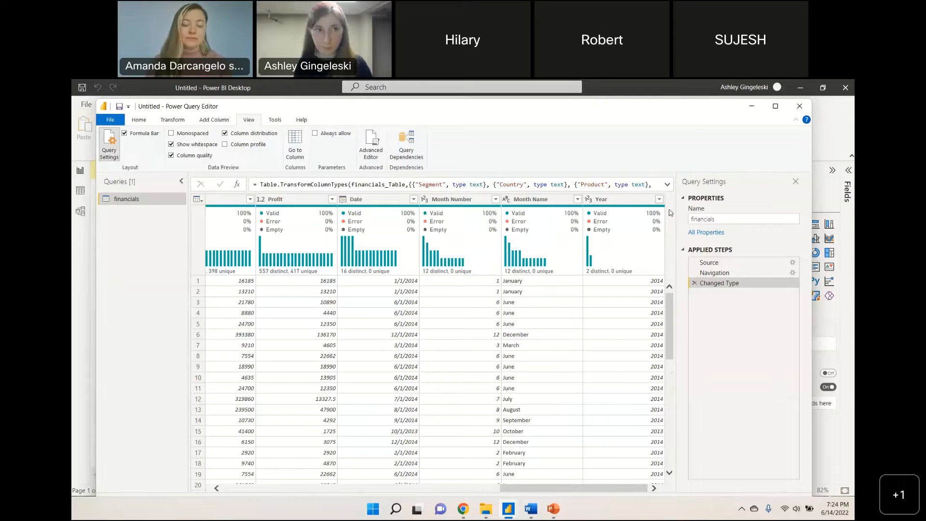
- Inspect the filter values of the Year and Discount Band columns, leaving both columns unfiltered
left_click(659, 199)
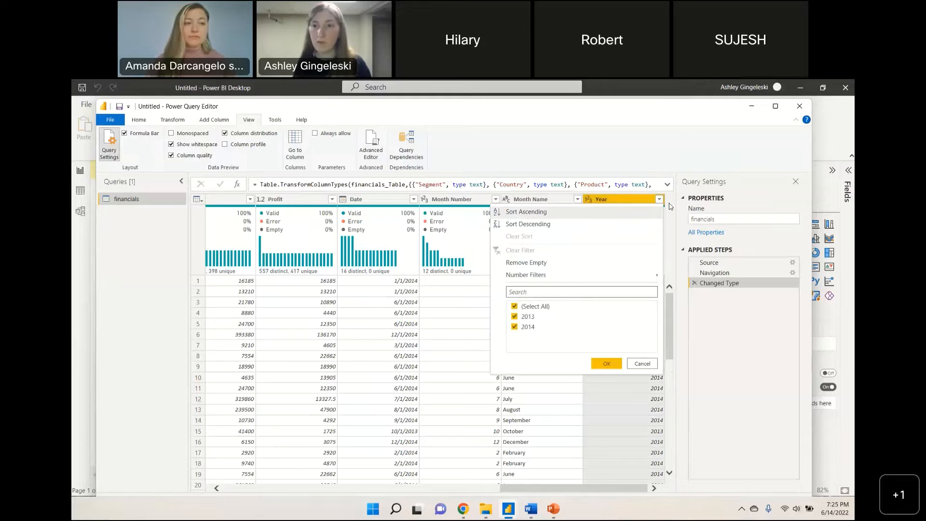
left_click(669, 203)
left_click_drag(616, 488, 564, 489)
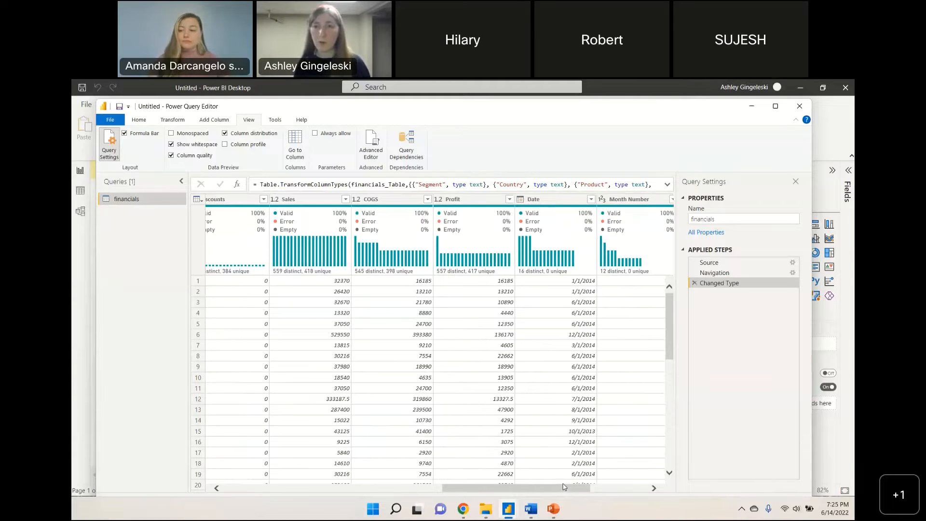
left_click_drag(570, 488, 348, 488)
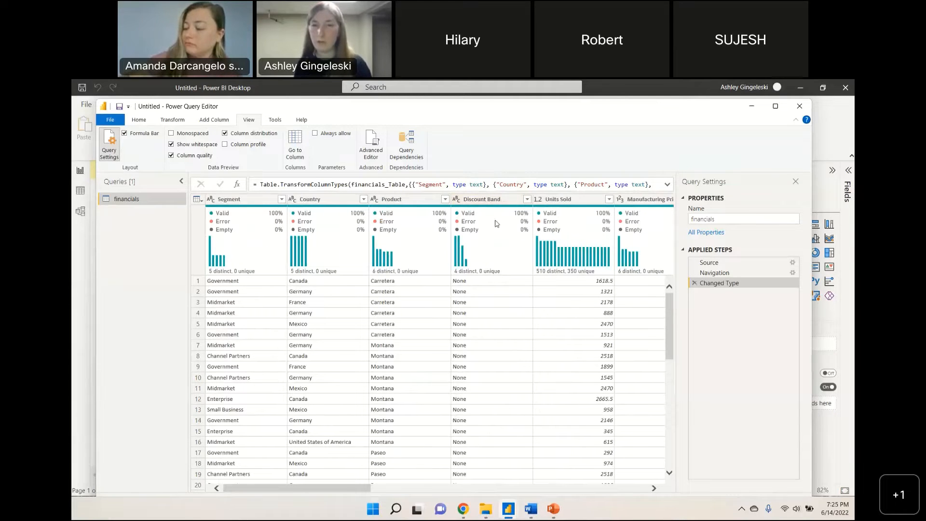
left_click(528, 200)
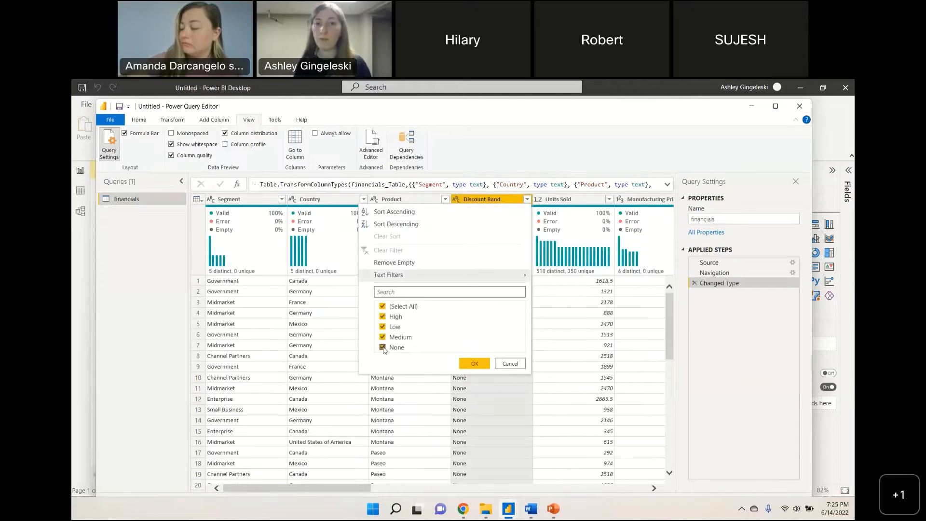
left_click(510, 364)
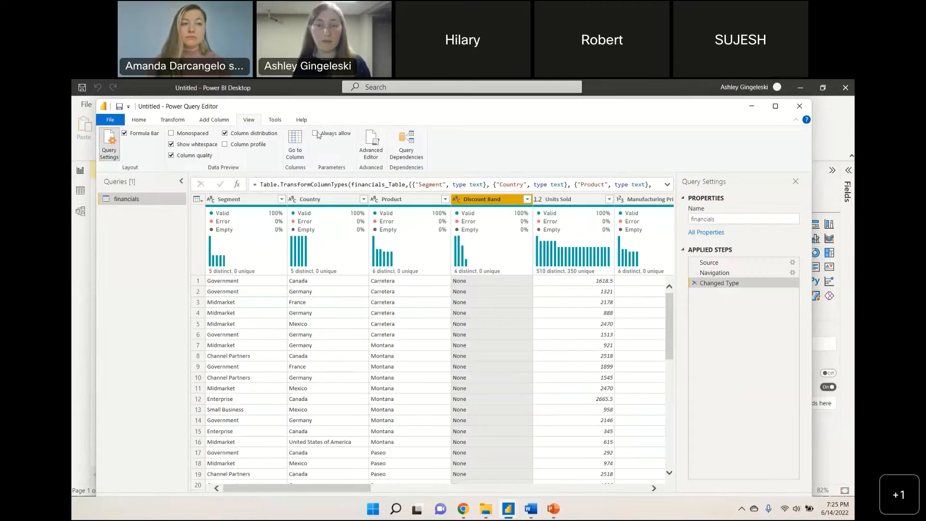
- Close the query editor with its changes applied, and expand the financials table's field list in the report
left_click(139, 120)
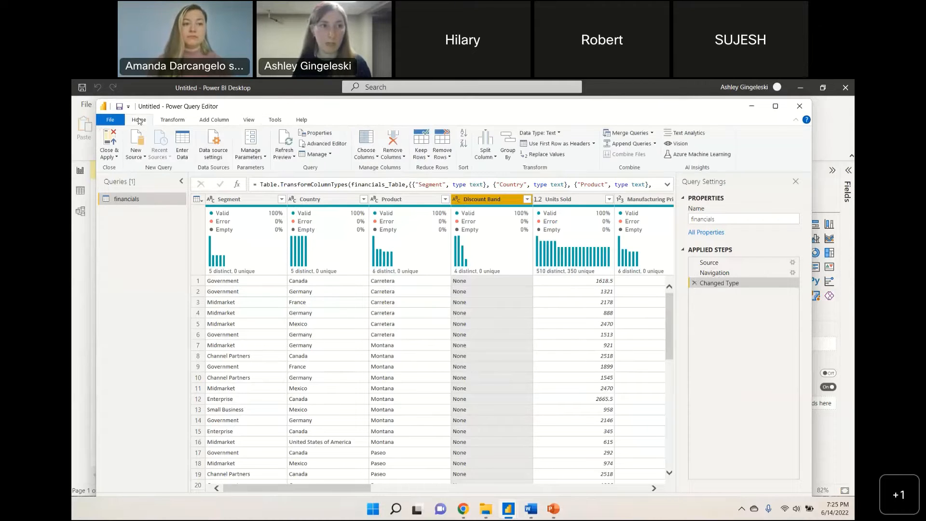
left_click(116, 159)
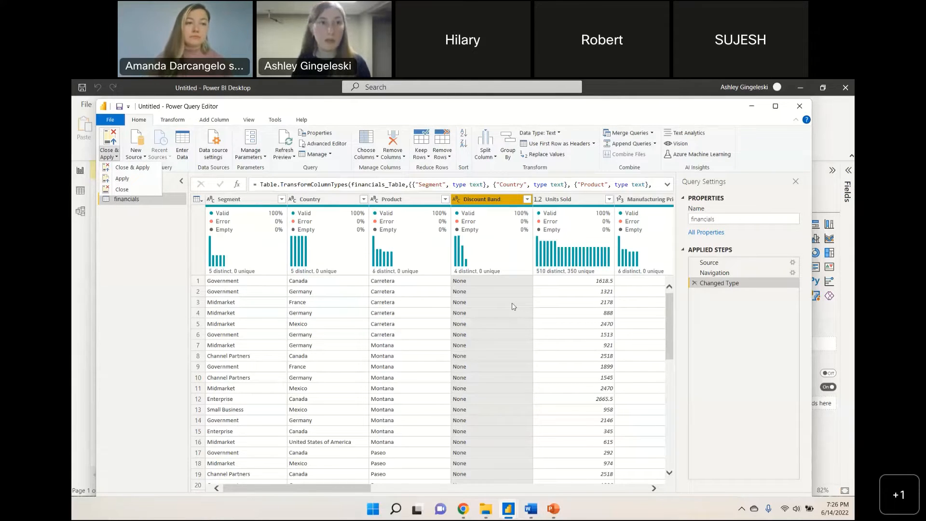
left_click(135, 170)
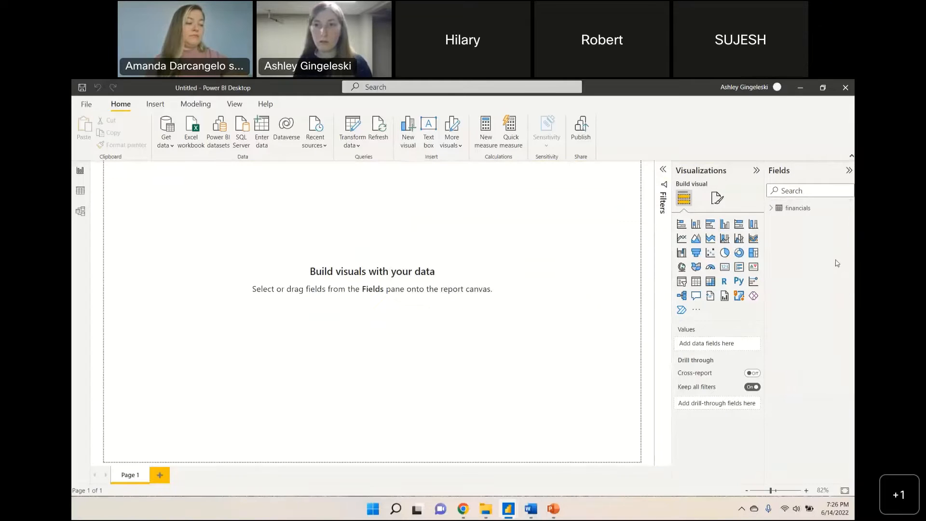
left_click(771, 209)
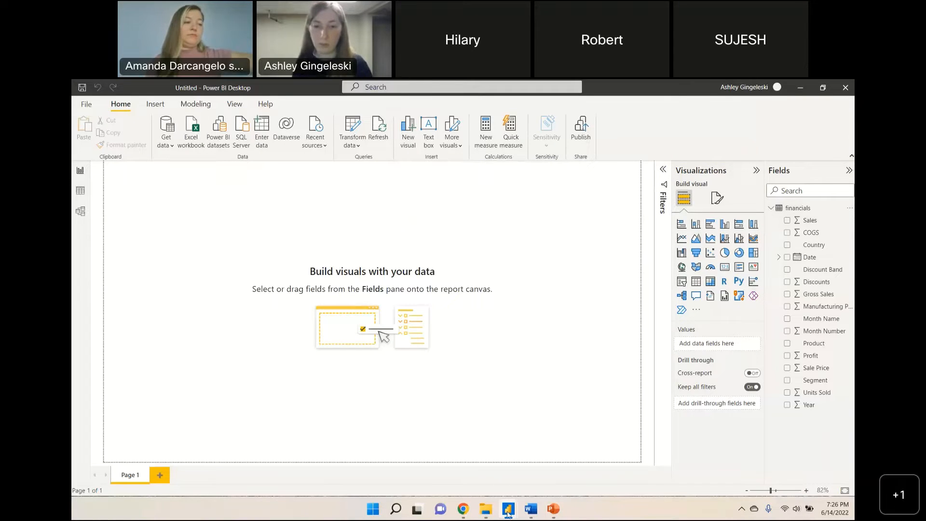
- Switch to the Demo_FinancialData report and expand its financials table's field list
mouse_move(508, 509)
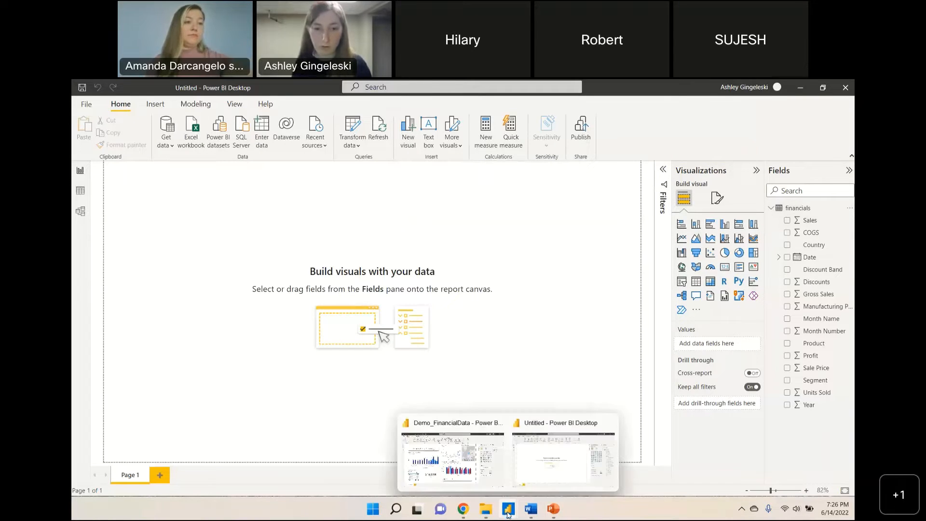
left_click(459, 422)
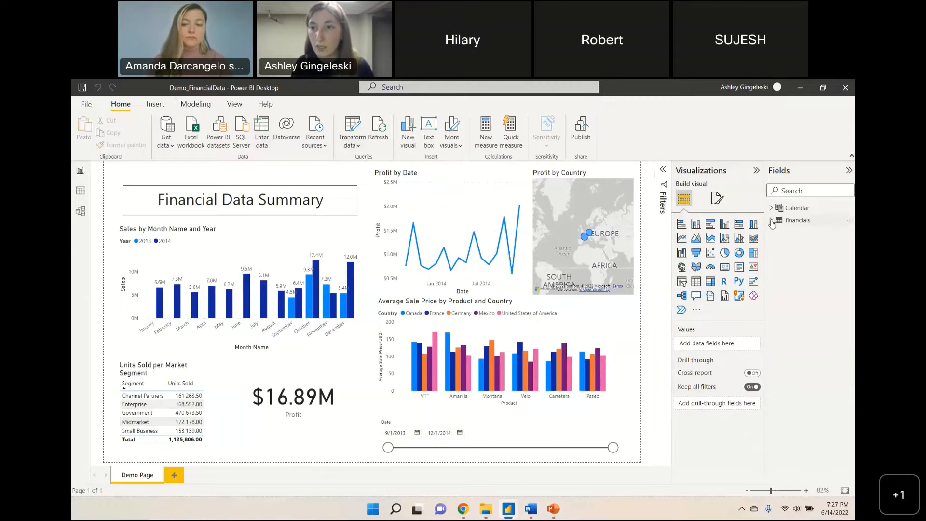
left_click(797, 220)
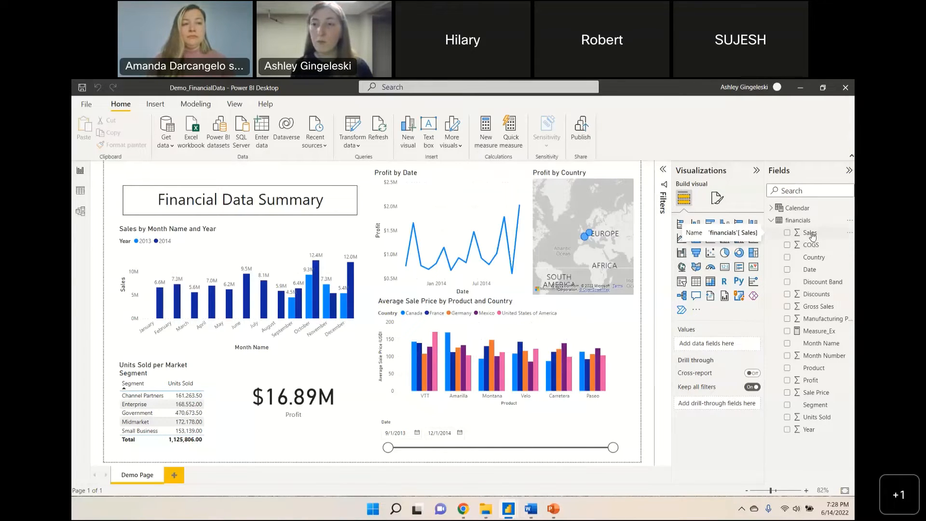
- Review the Sales field's column properties and its available summarization choices
left_click(811, 234)
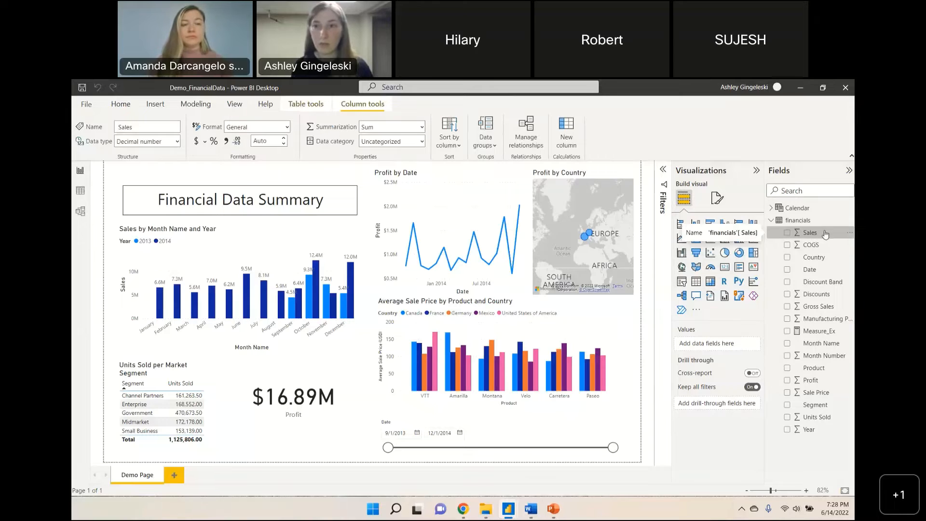
left_click(365, 105)
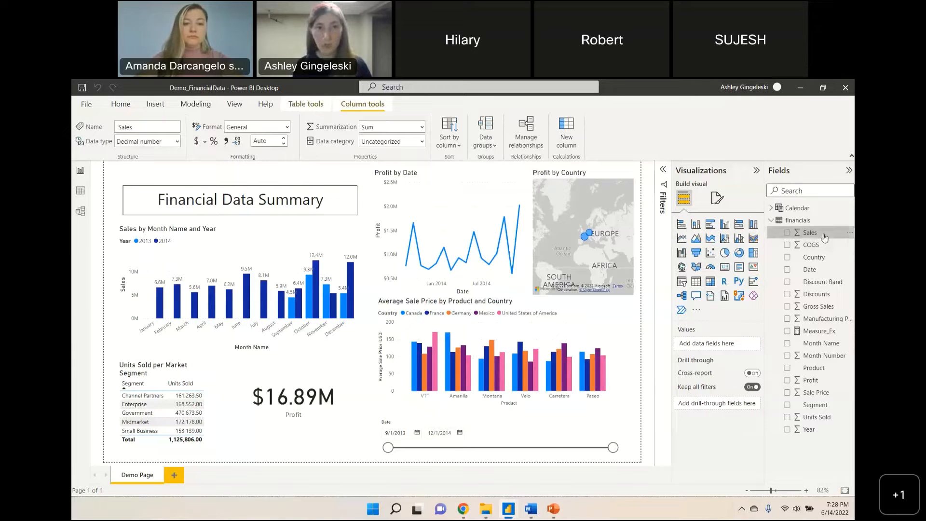
left_click(422, 128)
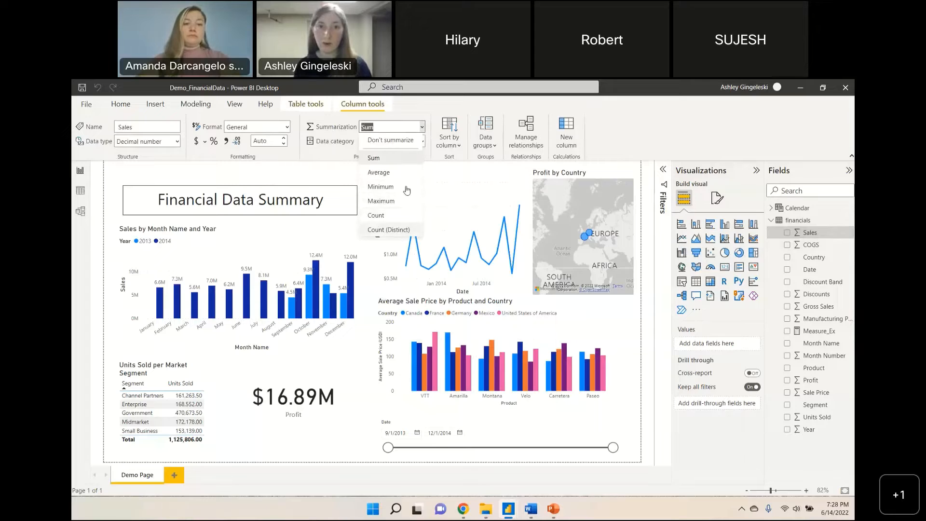
left_click(326, 158)
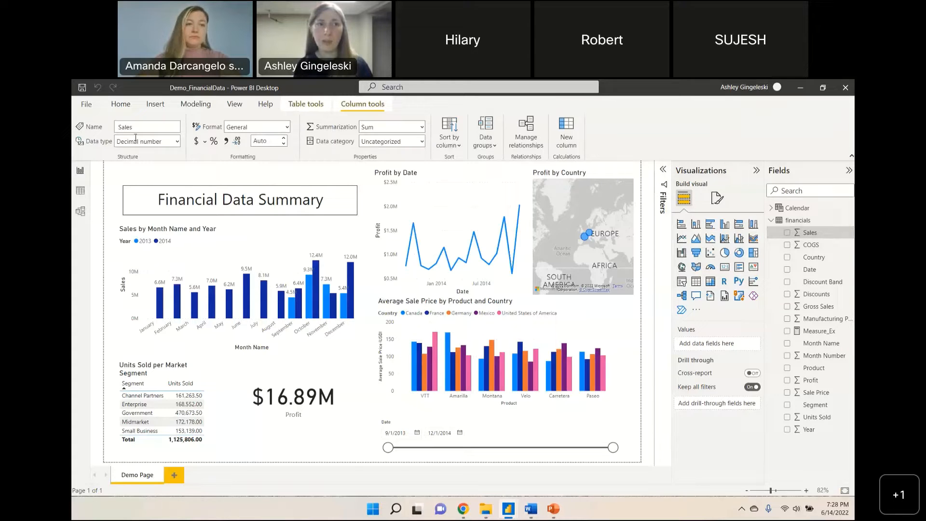
- Examine the fields assigned to the Profit by Country map, and shift the map's view to North America
mouse_move(440, 212)
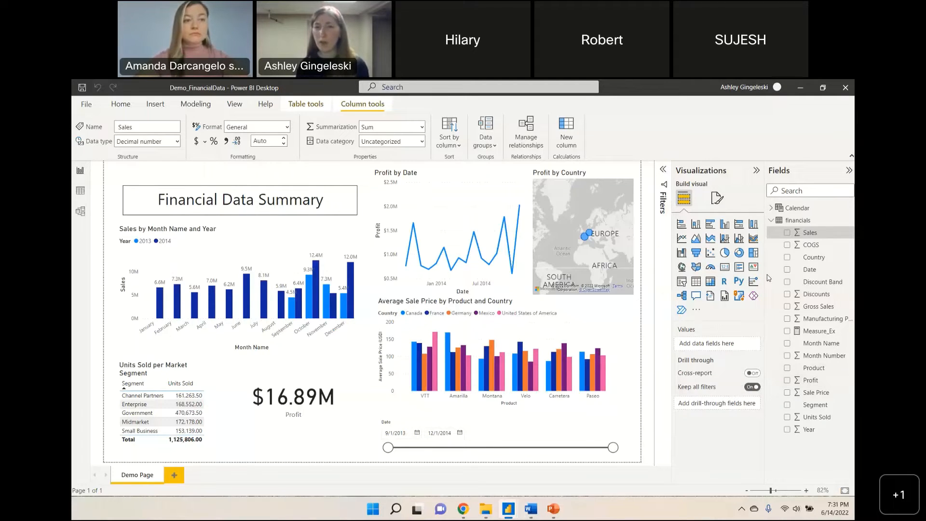
left_click(617, 172)
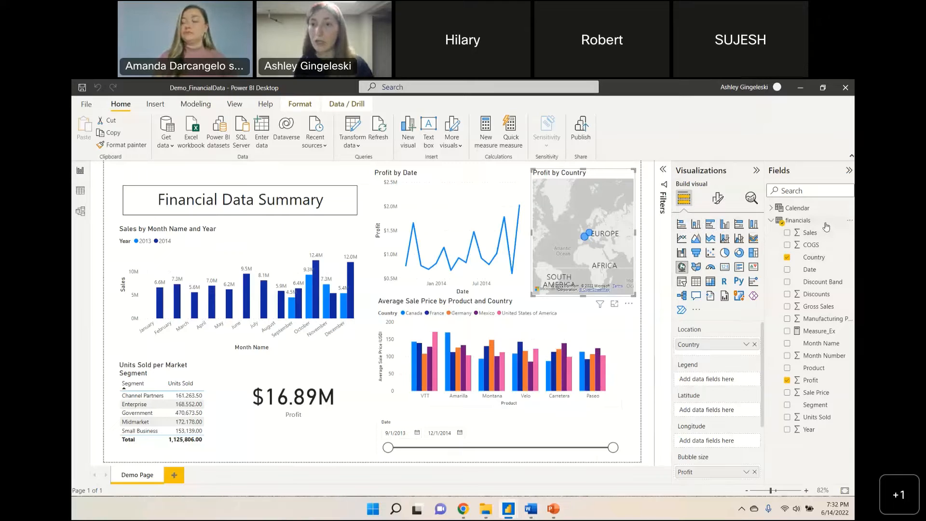
mouse_move(826, 226)
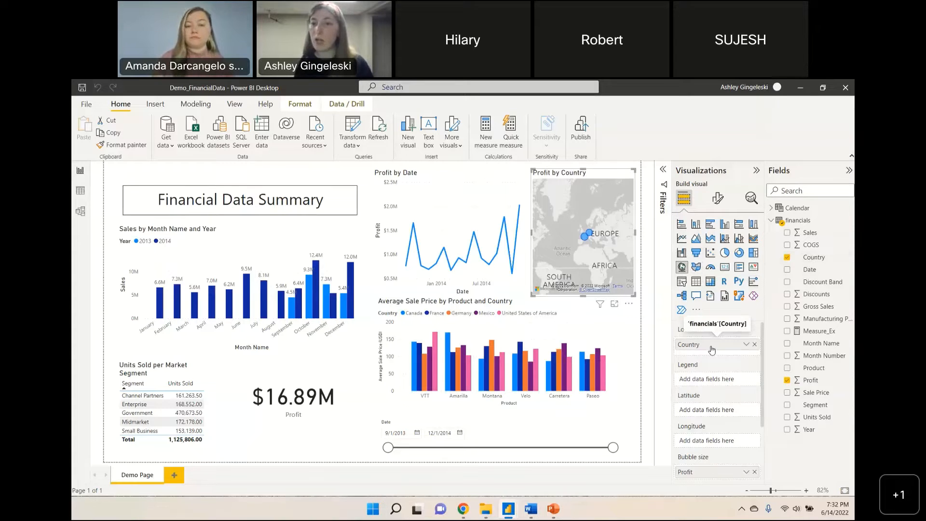
scroll(709, 367, "down", 3)
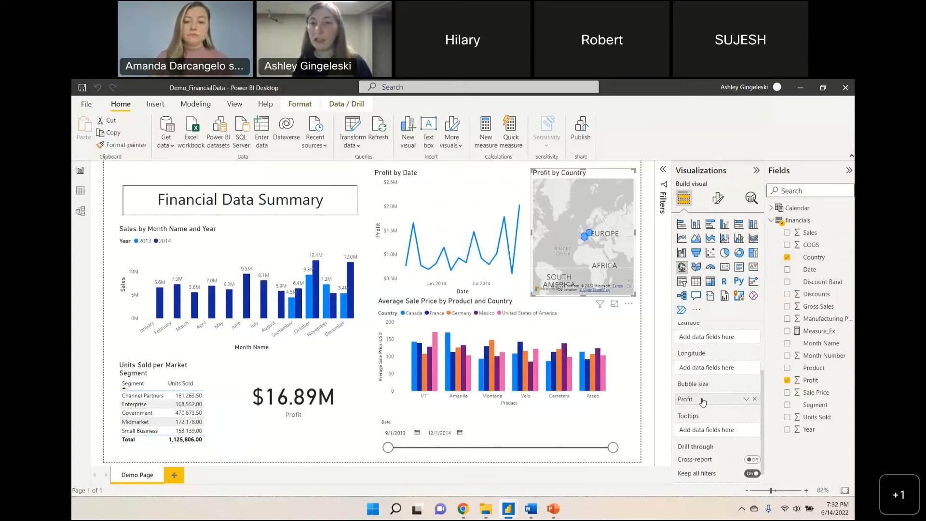
left_click_drag(574, 257, 614, 261)
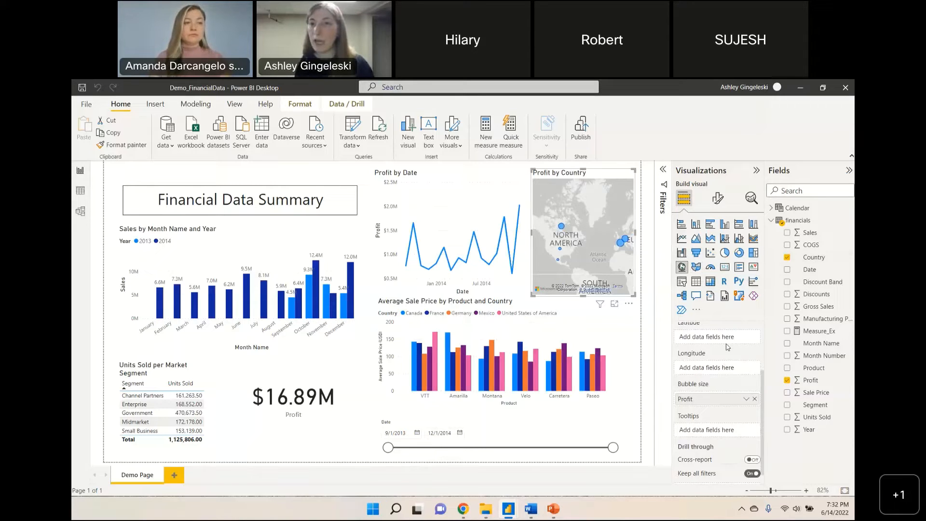
- Review the Profit by Country map's formatting options for map settings, bubbles and heat map
left_click(717, 198)
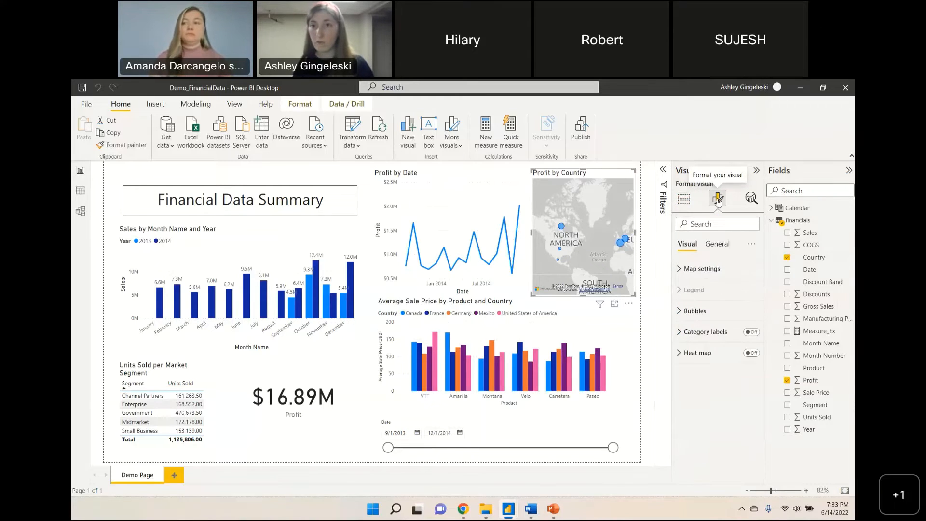
left_click(681, 273)
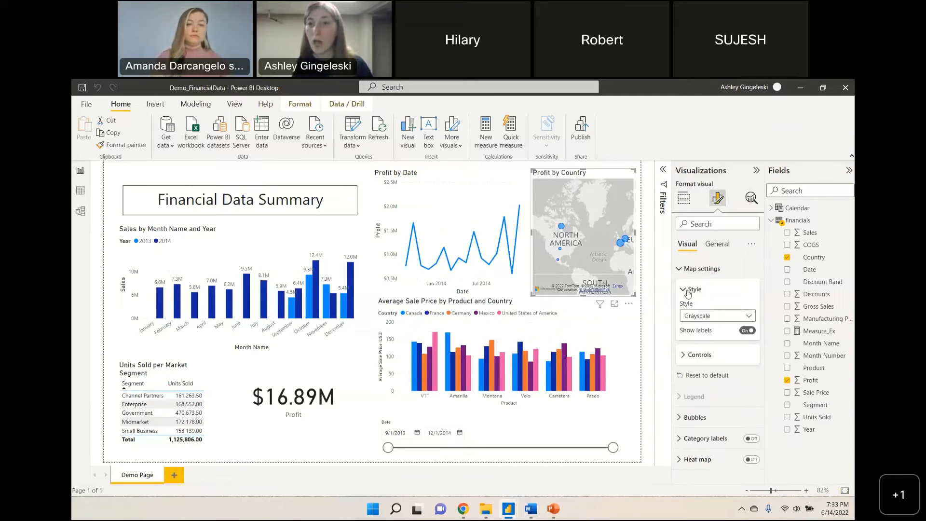
left_click(678, 269)
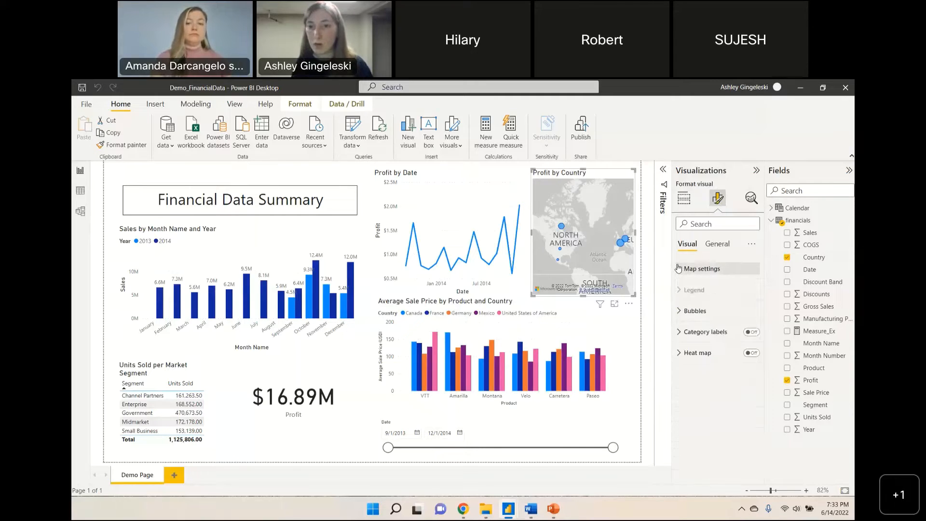
left_click(679, 311)
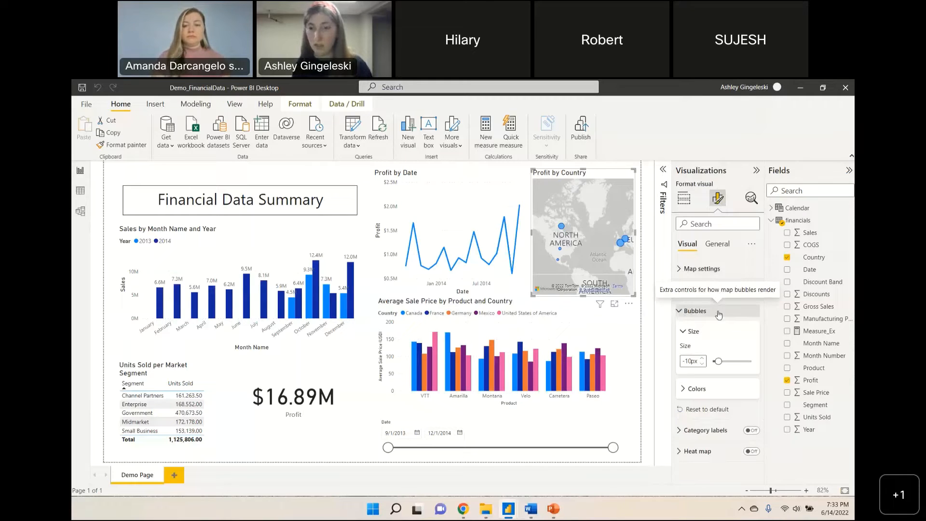
left_click(681, 312)
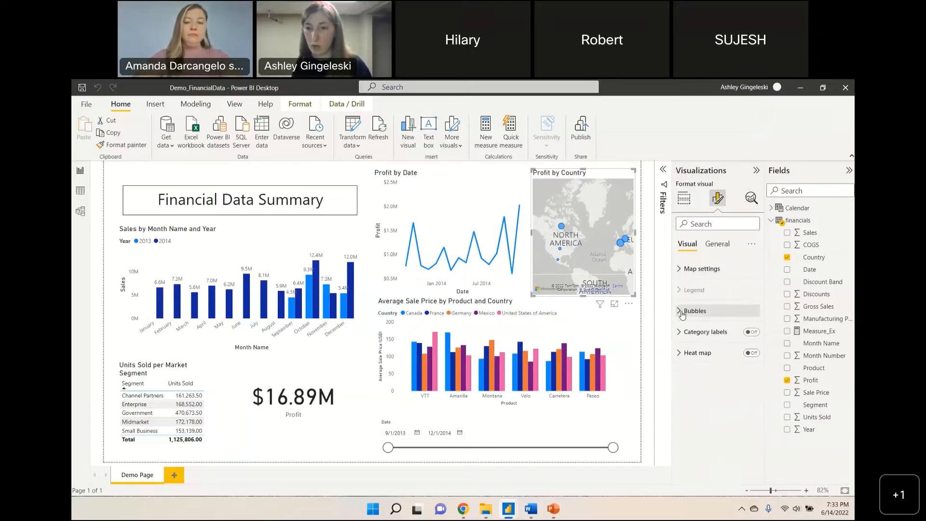
left_click(681, 352)
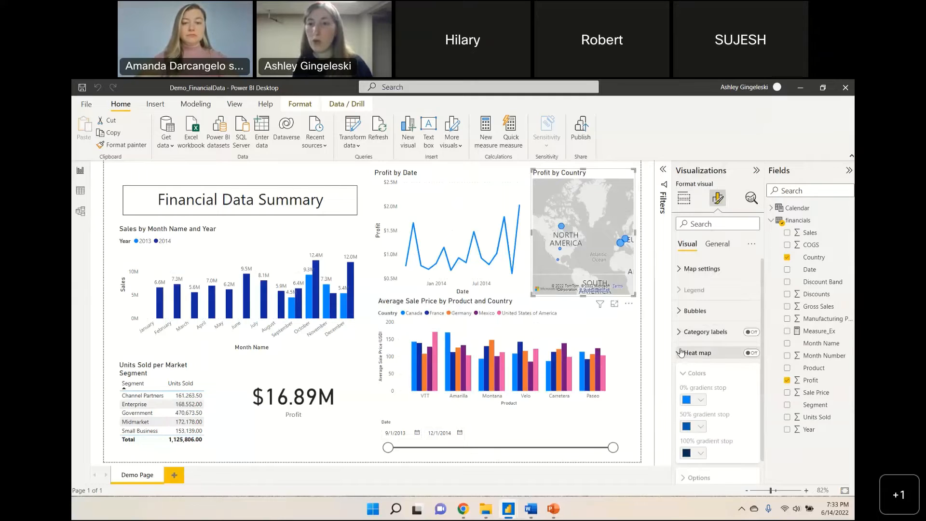
scroll(729, 384, "down", 1)
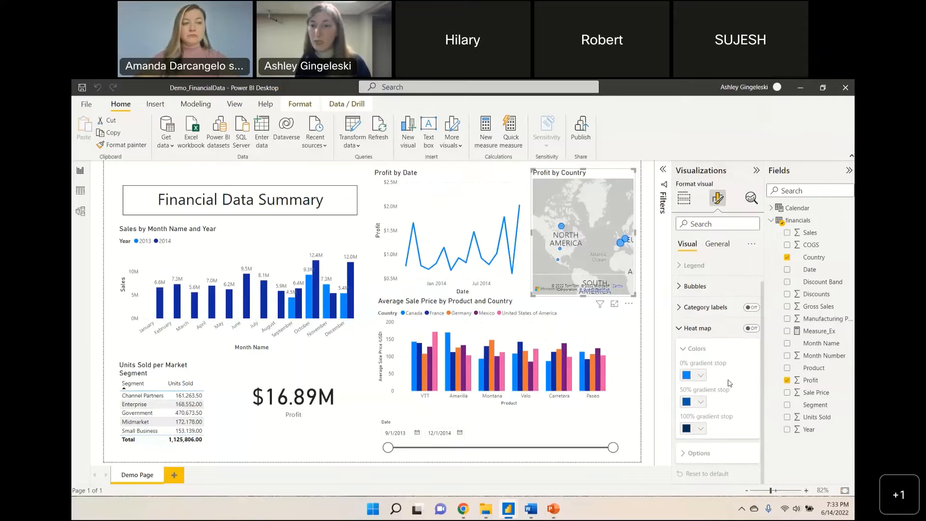
left_click(678, 331)
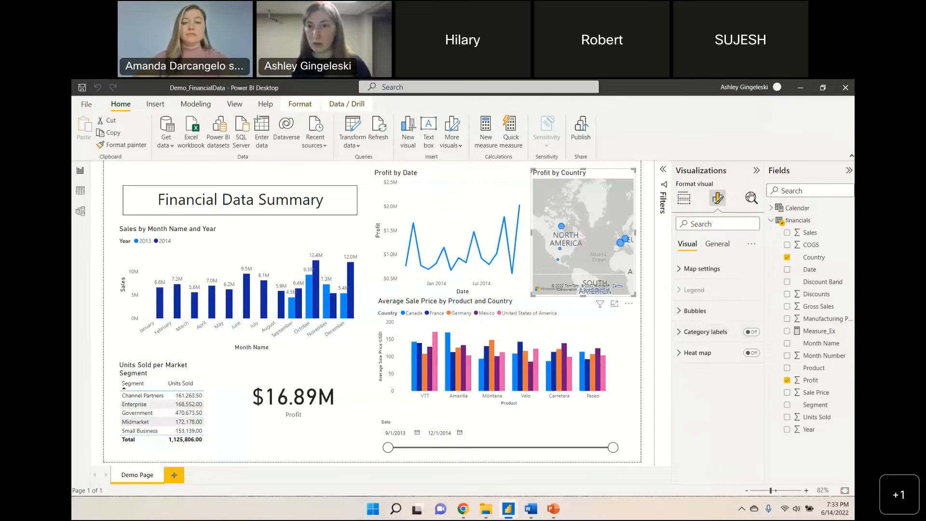
- Try the Date slicer by setting its end date to 6/3/2014, and restore the range to 12/1/2014
left_click(683, 197)
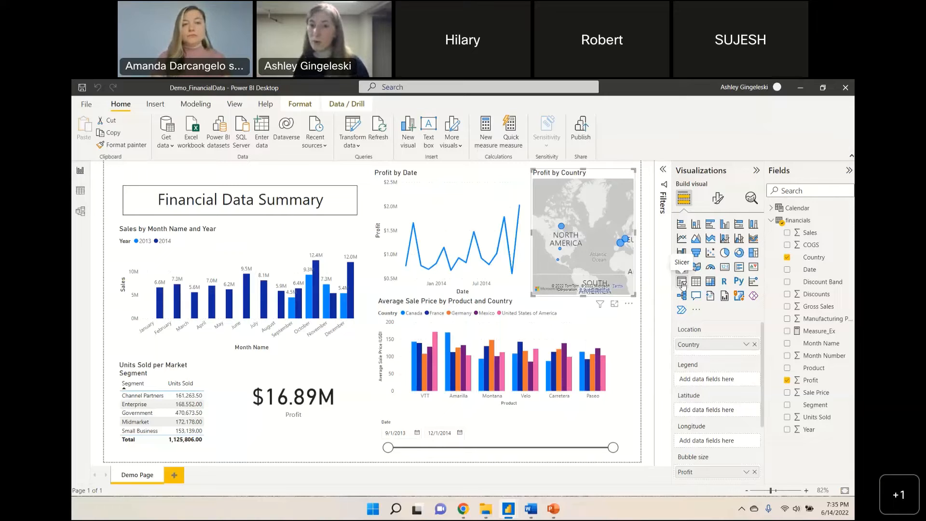
left_click_drag(613, 447, 516, 451)
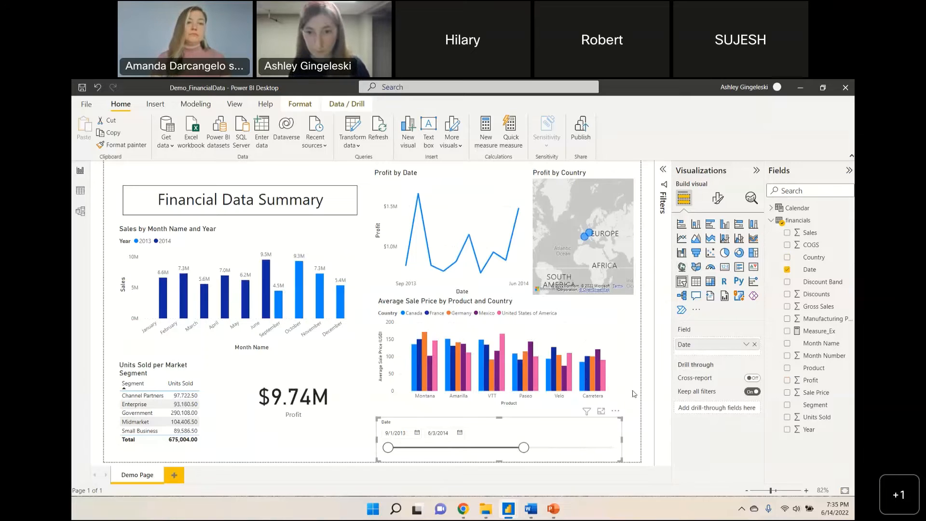
left_click_drag(524, 447, 617, 447)
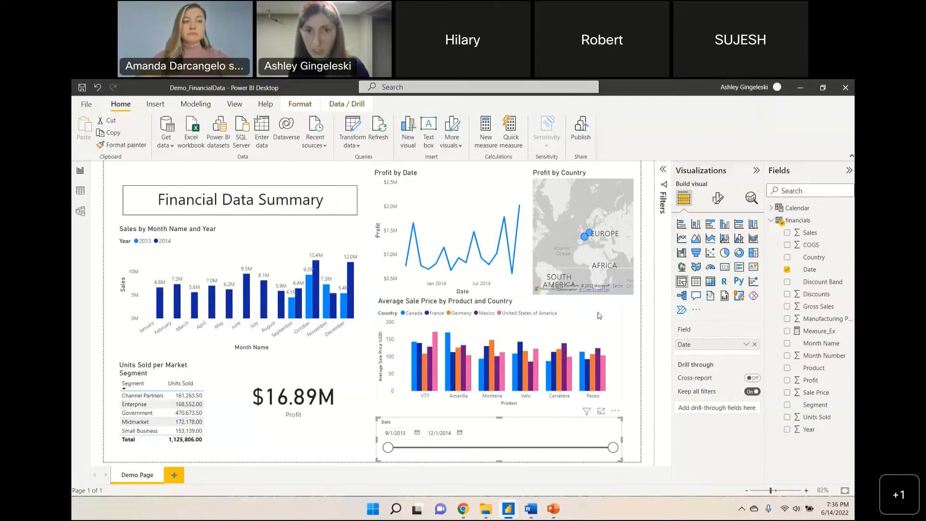
- Examine the axis, legend and other field assignments of the Sales by Month Name and Year chart
left_click(276, 238)
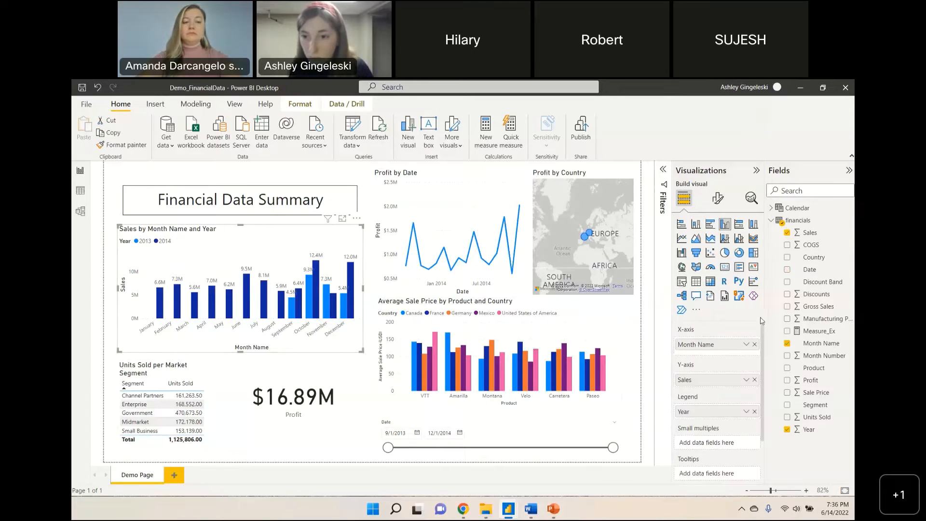
scroll(762, 359, "down", 3)
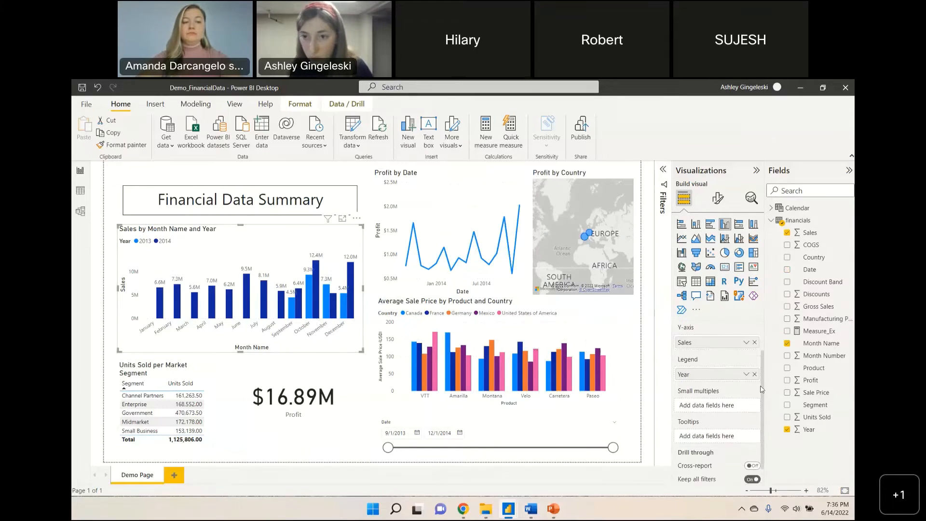
scroll(729, 386, "up", 3)
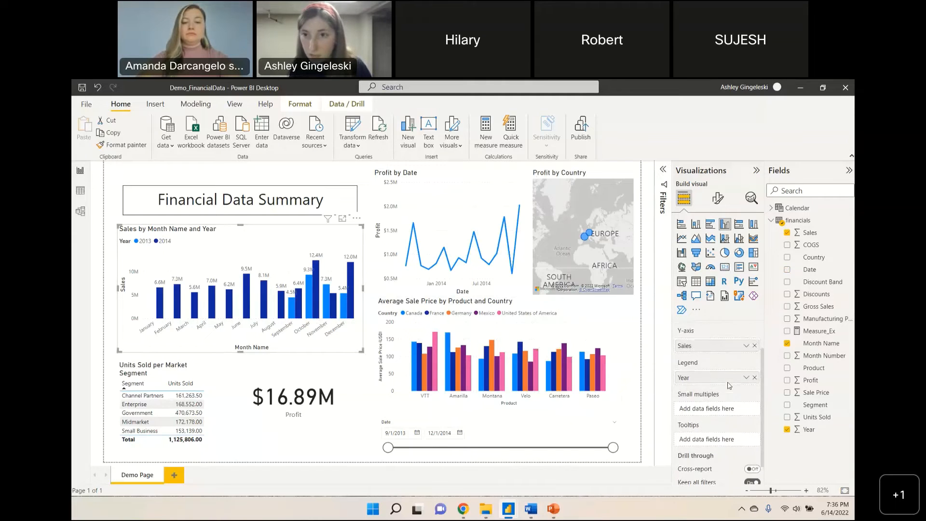
- Review the Sales by Month Name and Year chart's formatting options, including the data label settings
left_click(718, 200)
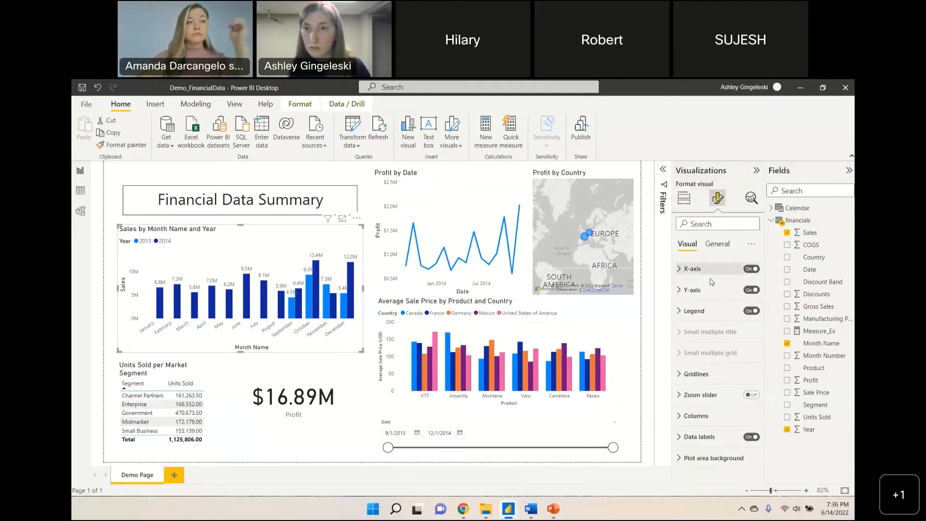
left_click(679, 439)
scroll(689, 420, "down", 3)
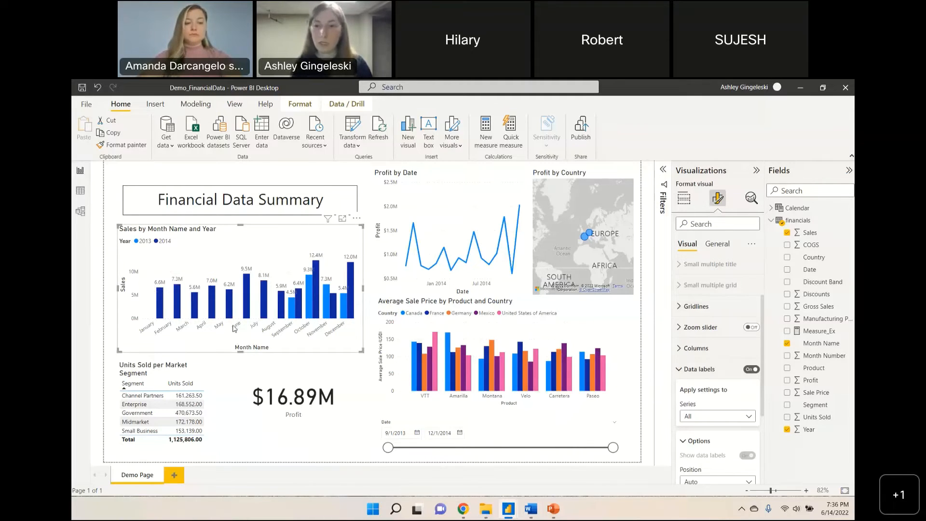
left_click(690, 370)
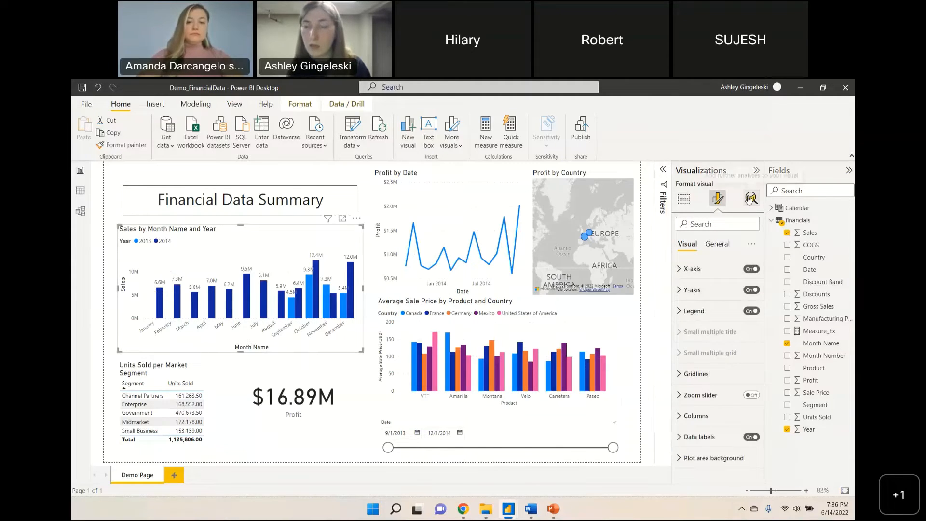
- Review the analytics lines available for the Sales by Month Name and Year chart, including the constant line and median line options
left_click(685, 199)
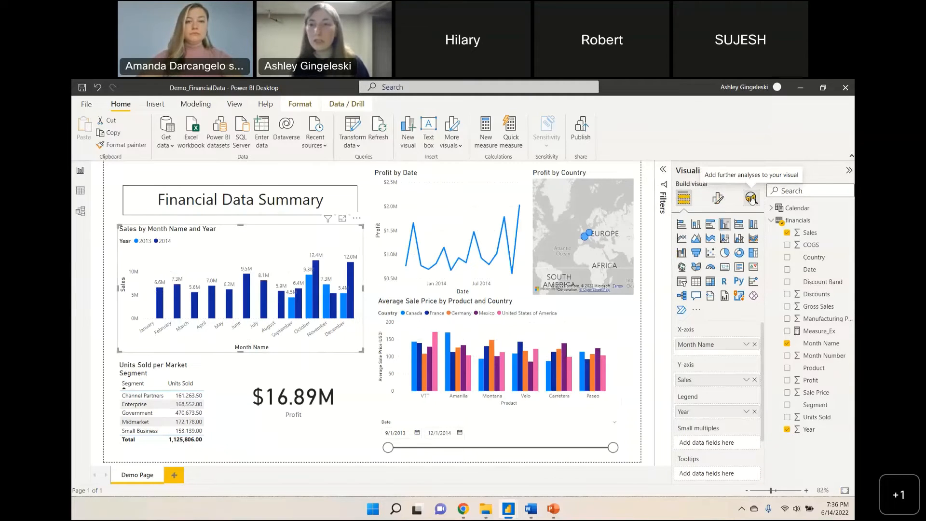
left_click(751, 199)
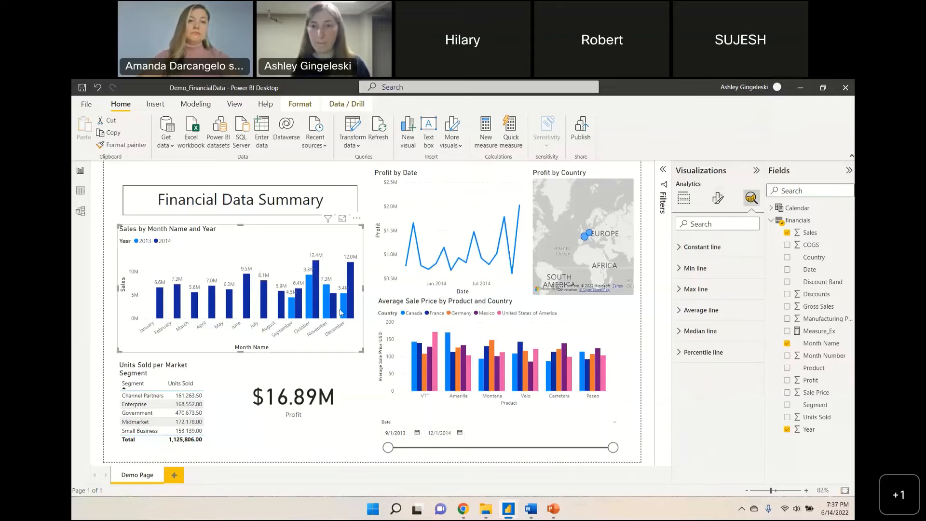
left_click(678, 251)
left_click(678, 250)
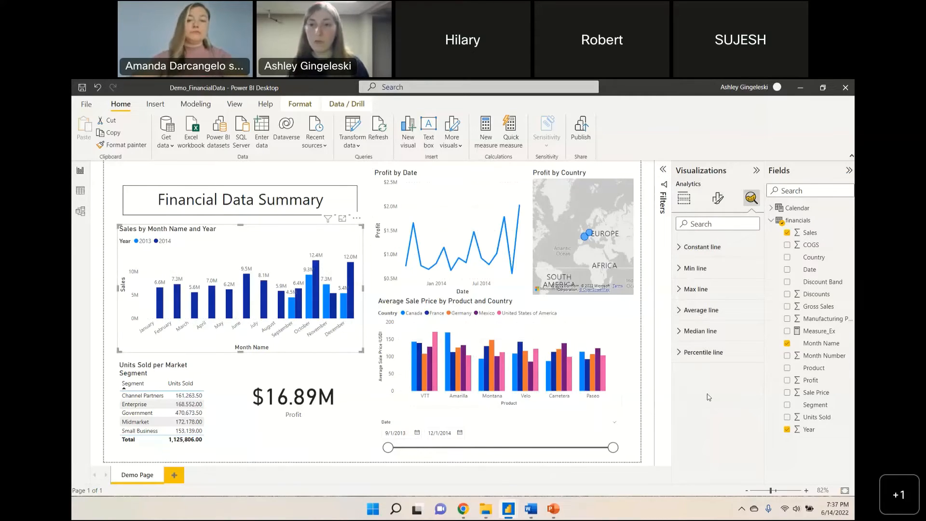
left_click(679, 331)
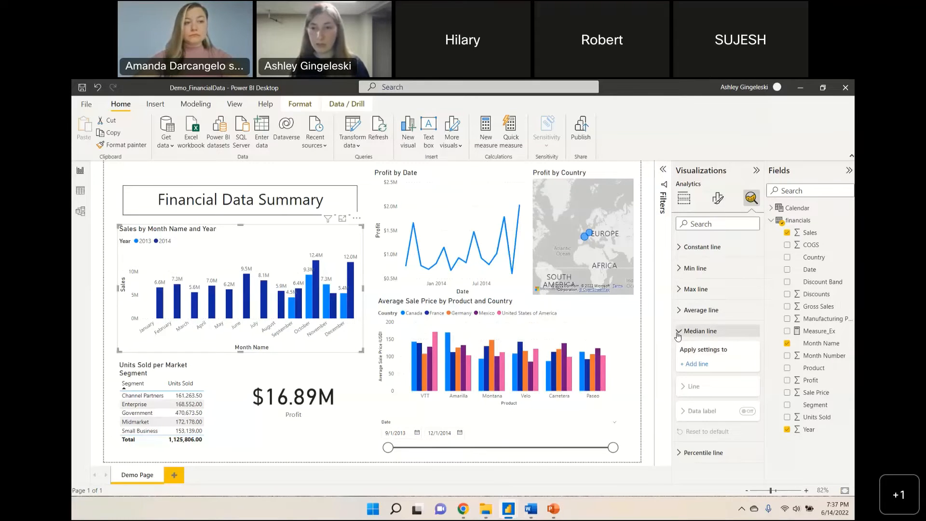
left_click(679, 332)
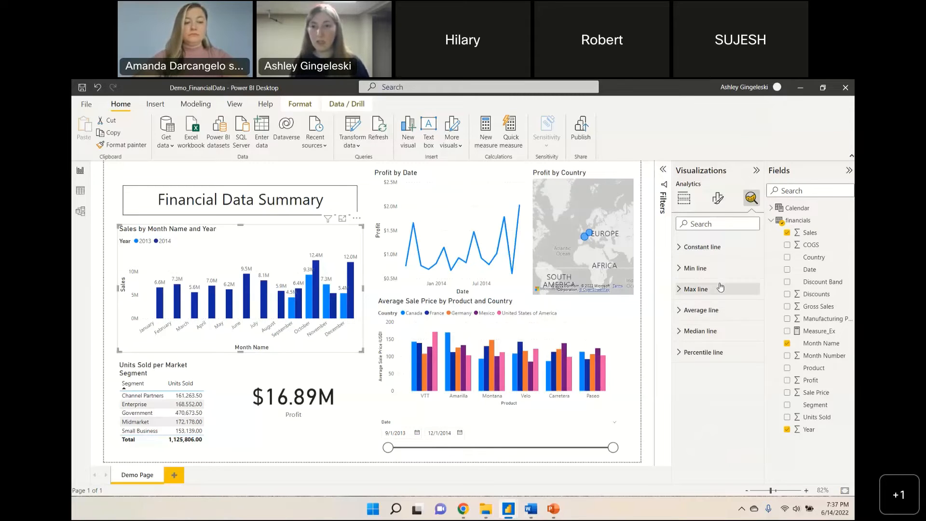
left_click(683, 200)
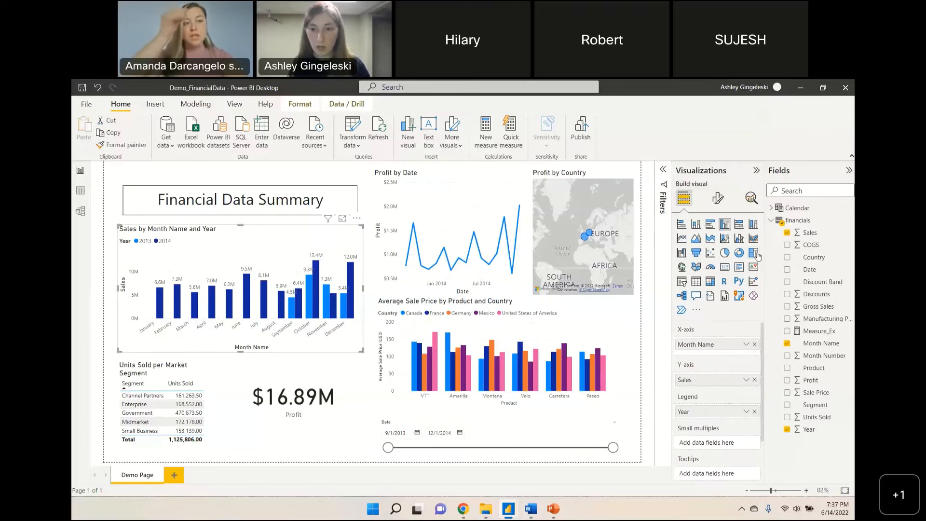
- Add a Q&A visual near the Profit card, ask "What year were sales highest", and enlarge the visual to show the answer
left_click(355, 450)
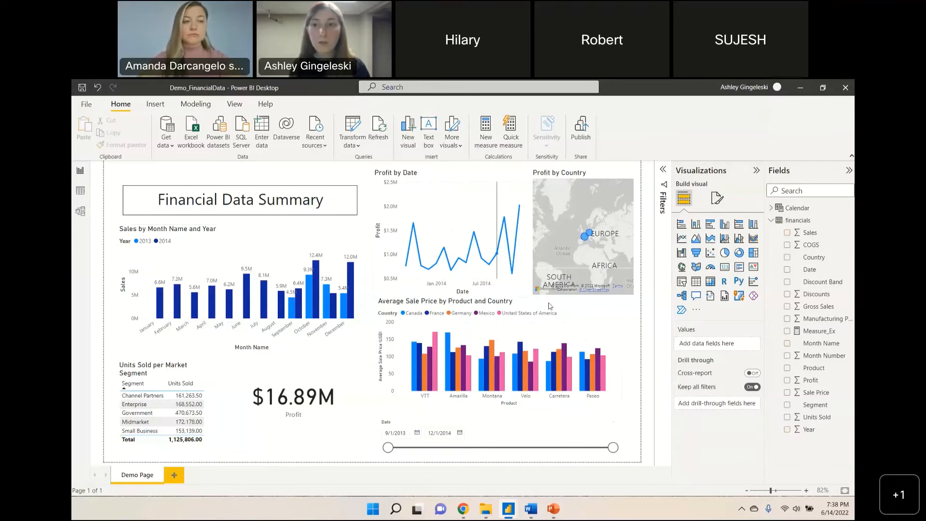
double_click(316, 453)
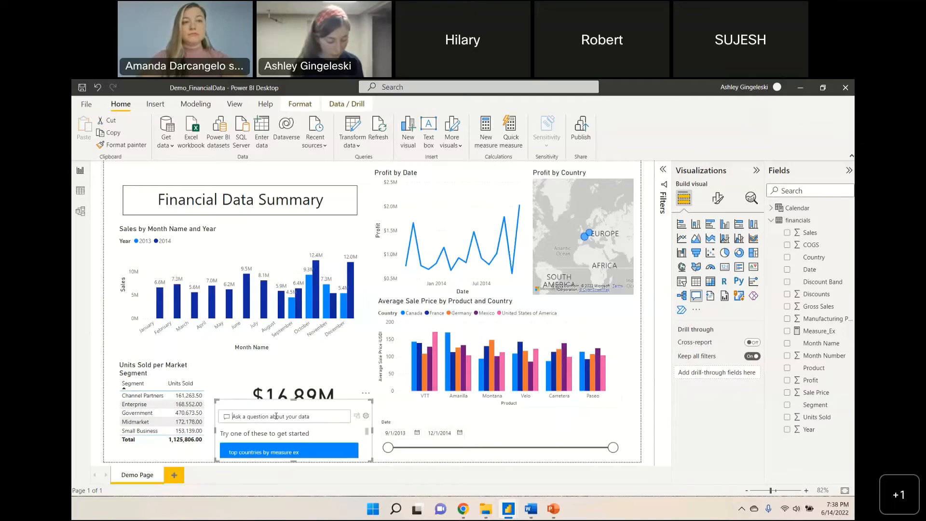
left_click(275, 416)
type("What y")
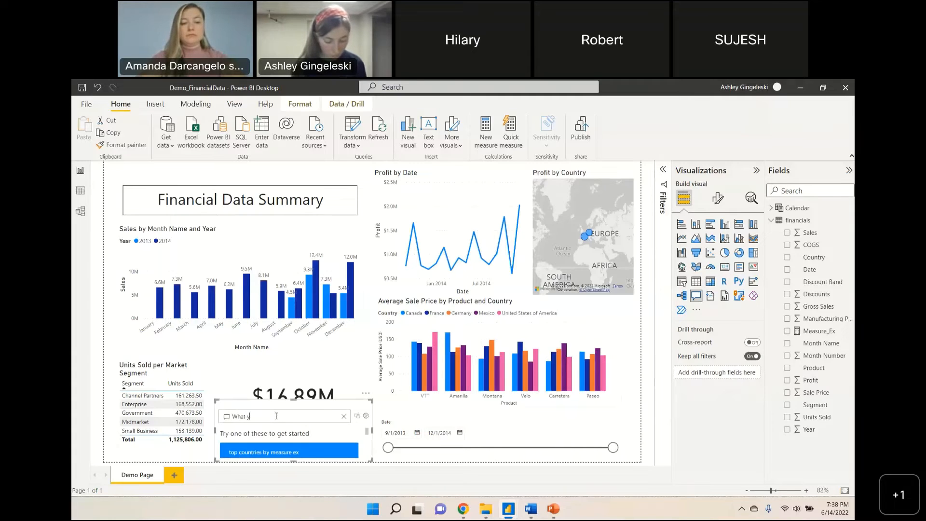
type("ear were sales highest")
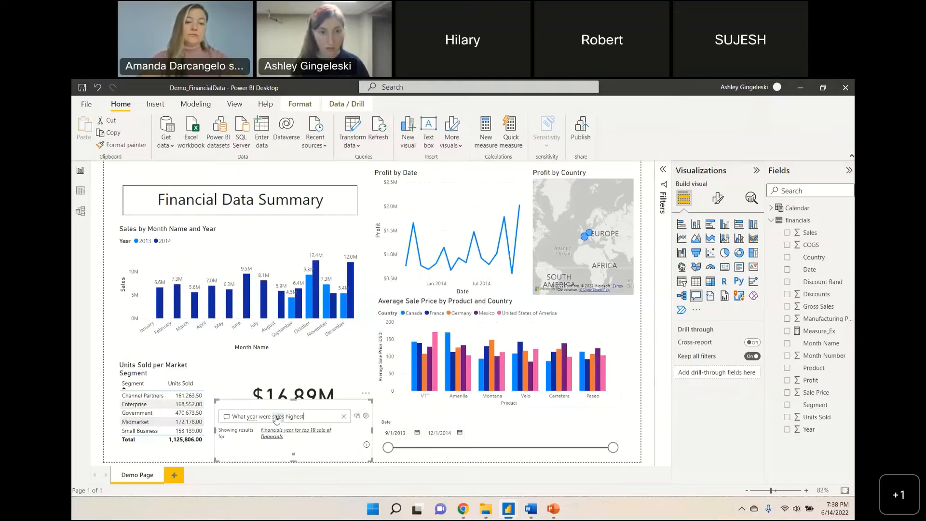
left_click_drag(293, 400, 288, 284)
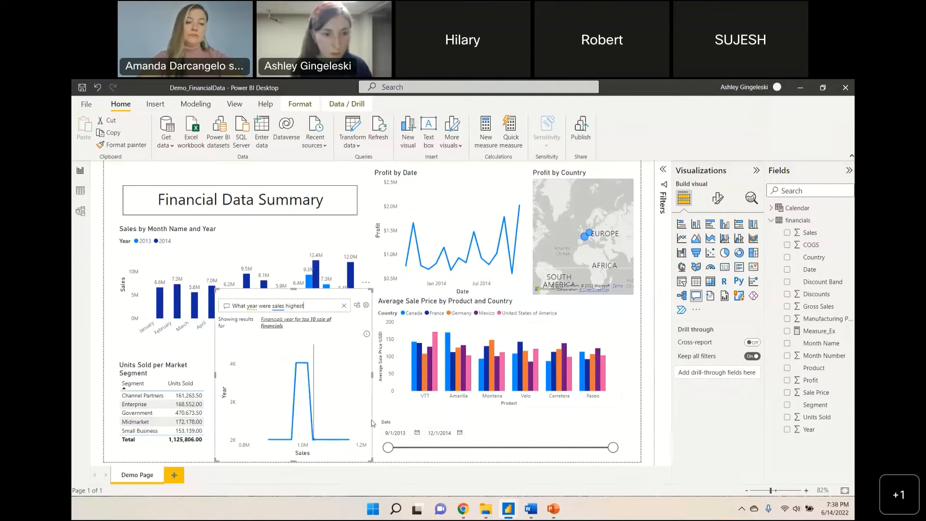
left_click_drag(372, 375, 414, 372)
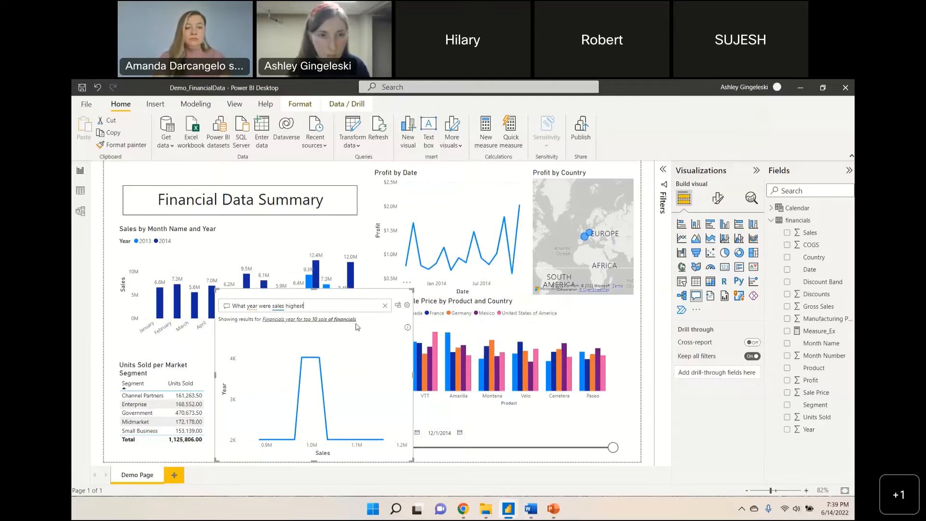
- Clear the question, reduce the Q&A visual's height, and ask the suggested question "count month names"
left_click(384, 306)
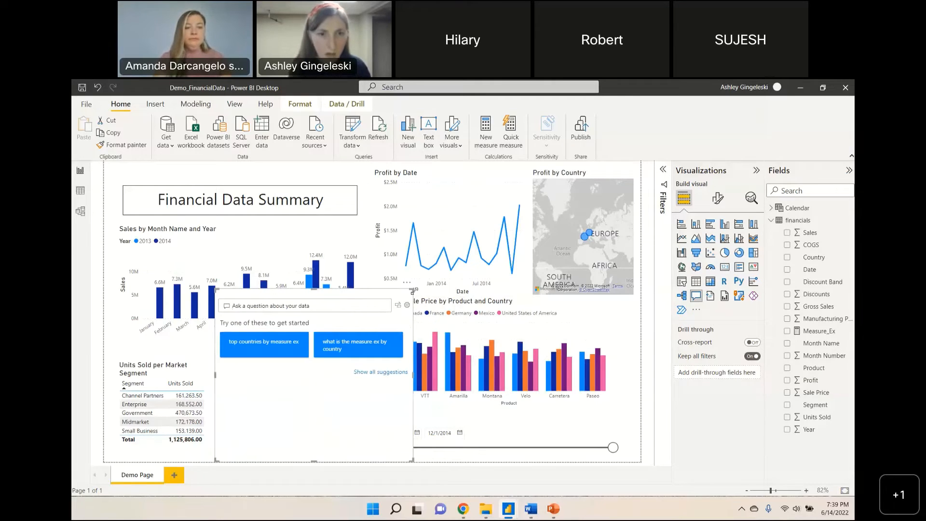
left_click_drag(412, 291, 420, 335)
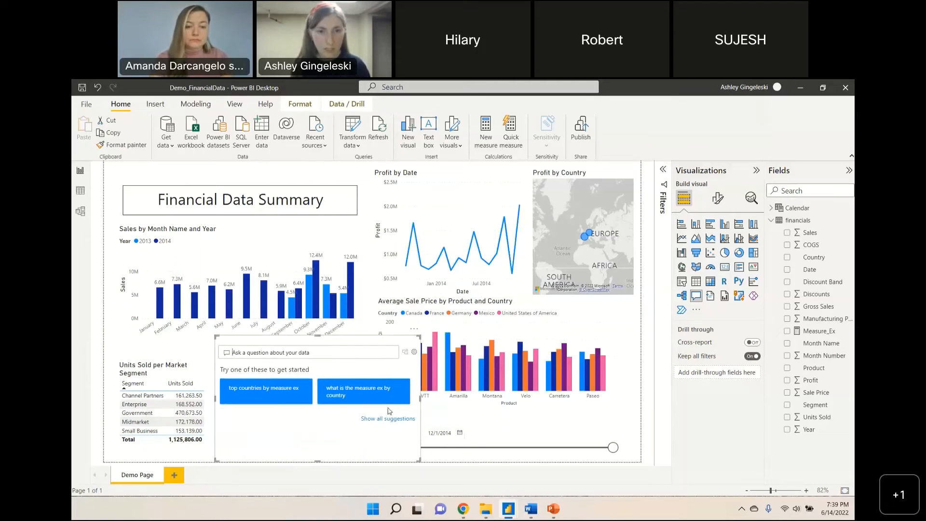
left_click(389, 419)
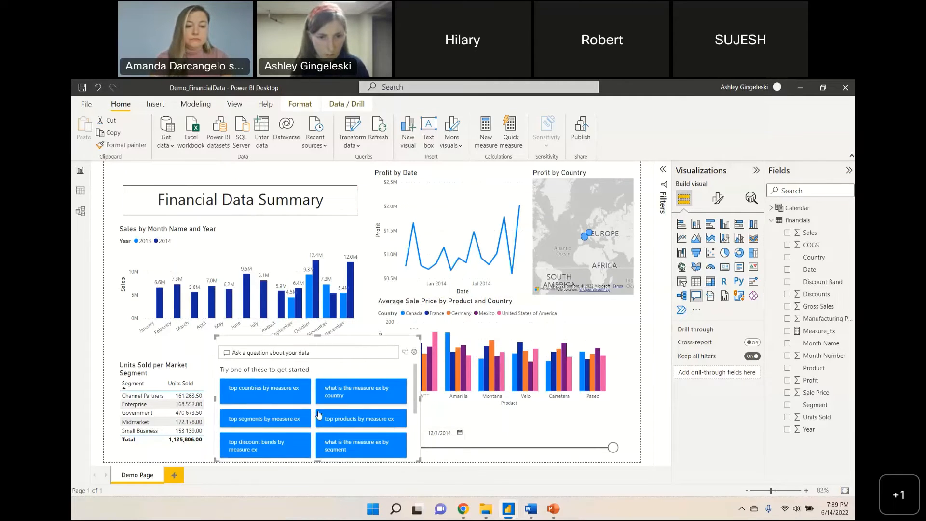
scroll(322, 411, "down", 2)
scroll(322, 410, "down", 3)
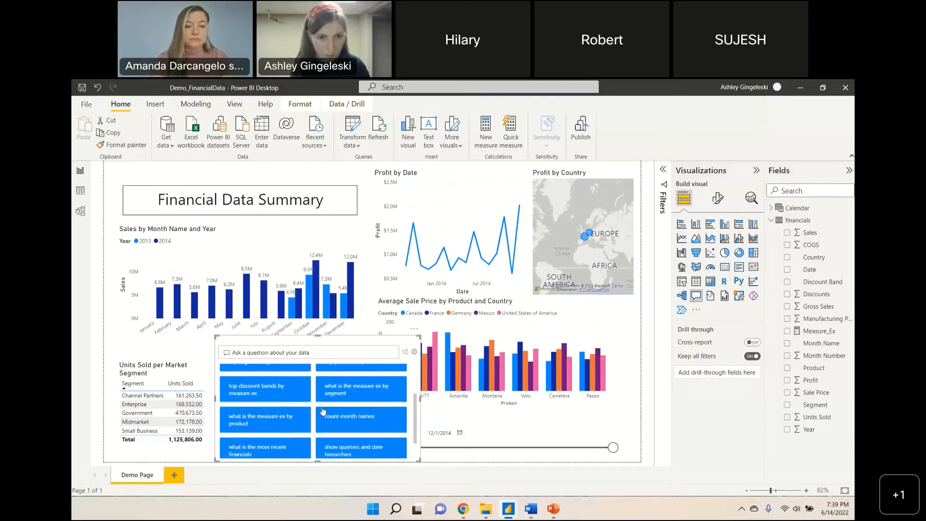
left_click(344, 406)
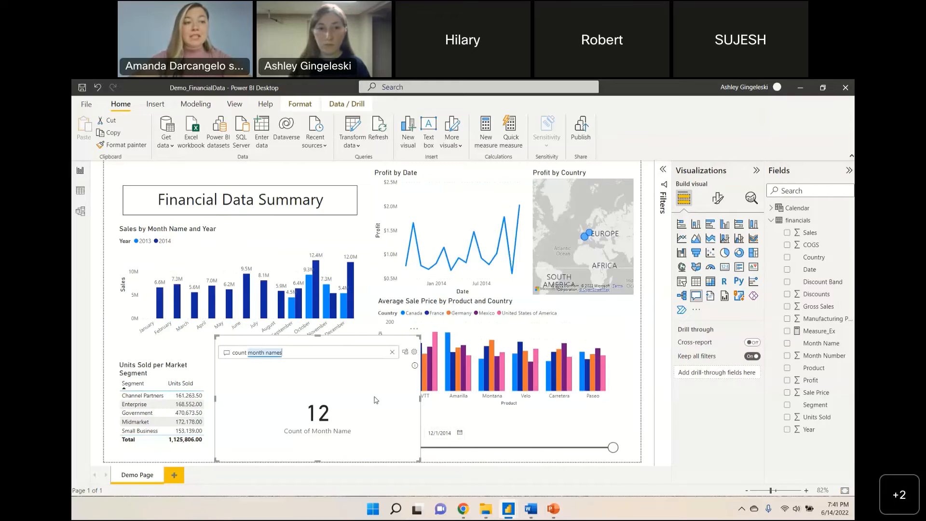
- Clear the Q&A question, browse all the suggested questions, and delete the Q&A visual
left_click(392, 352)
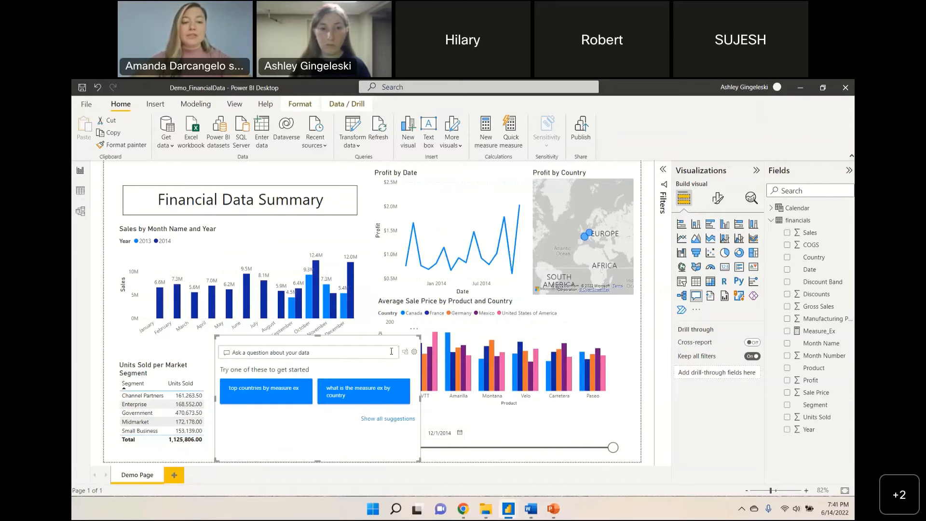
left_click(402, 418)
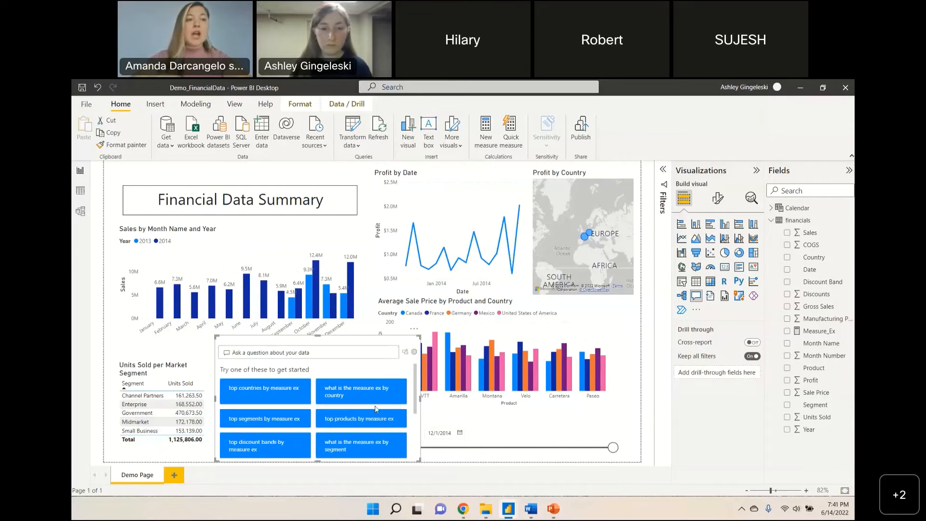
scroll(405, 406, "down", 3)
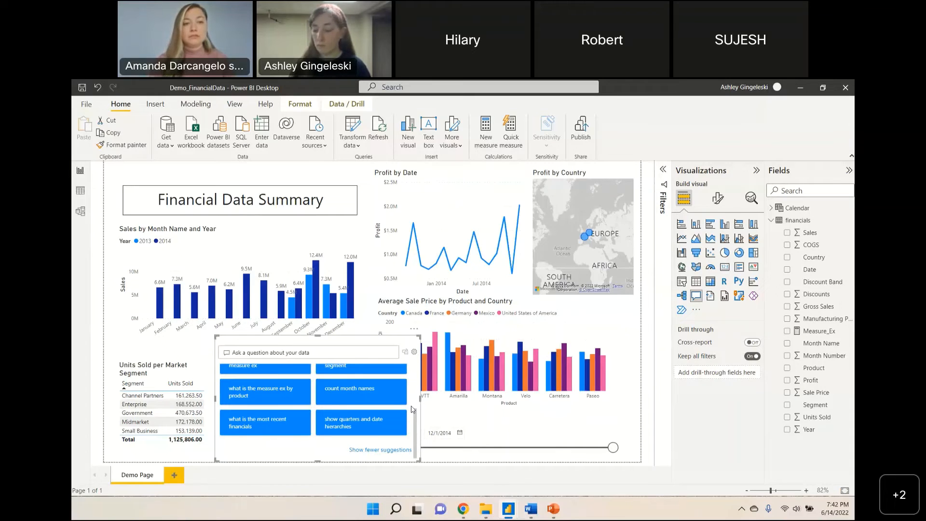
left_click_drag(419, 342, 407, 347)
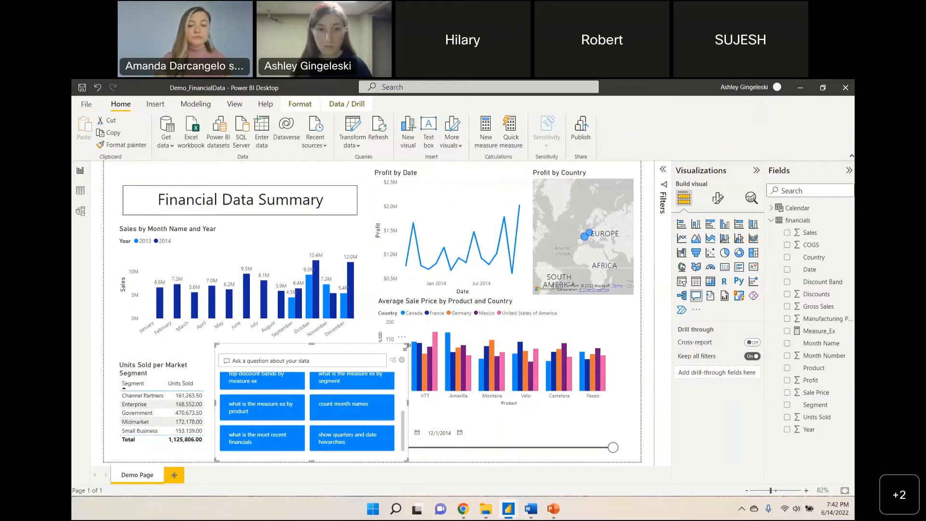
key("Delete")
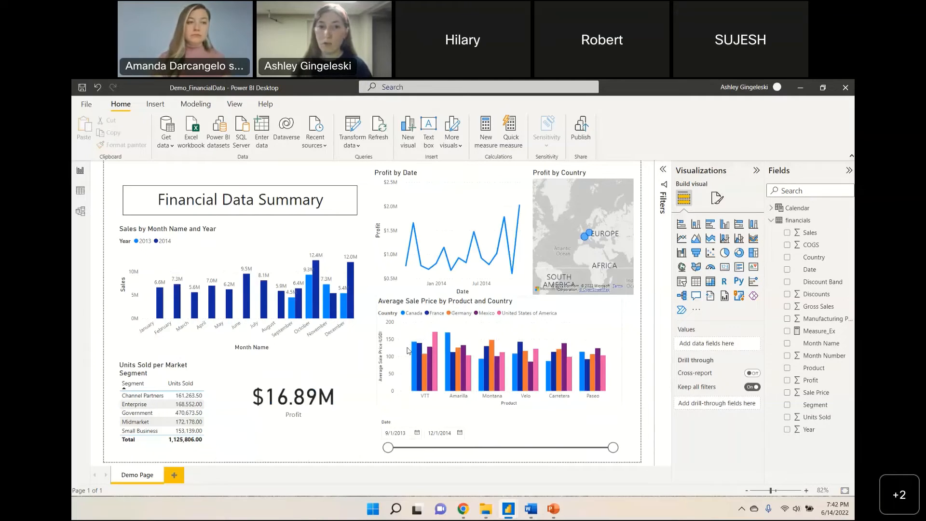
- Duplicate the Average Sale Price by Product and Country chart and convert the copy into a smart narrative
left_click(585, 315)
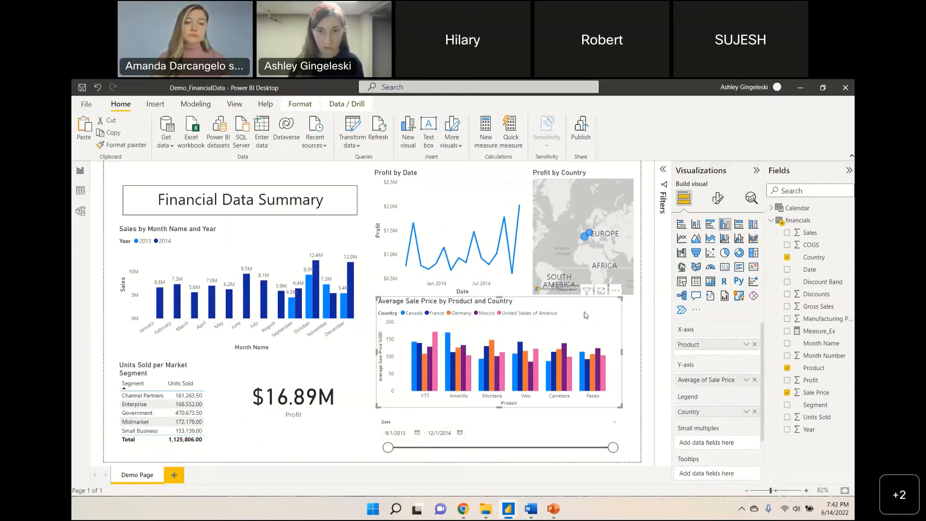
key("ctrl+v")
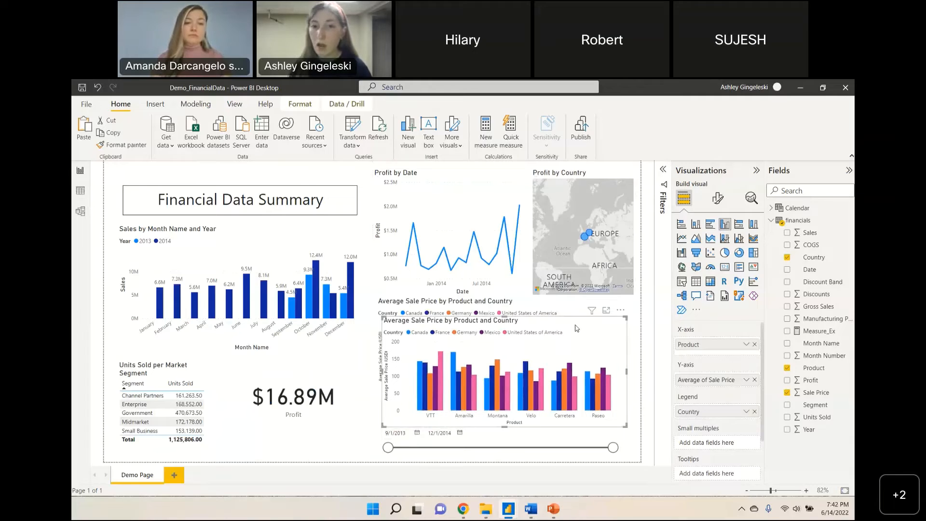
left_click(710, 300)
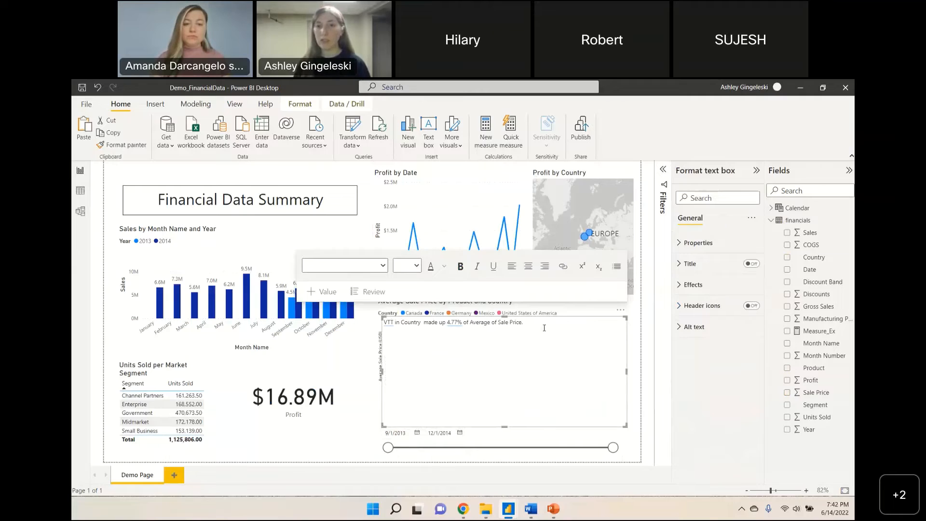
- Shrink the smart narrative into a small text box below the Average Sale Price chart, and remove it from the page
left_click_drag(504, 327, 502, 368)
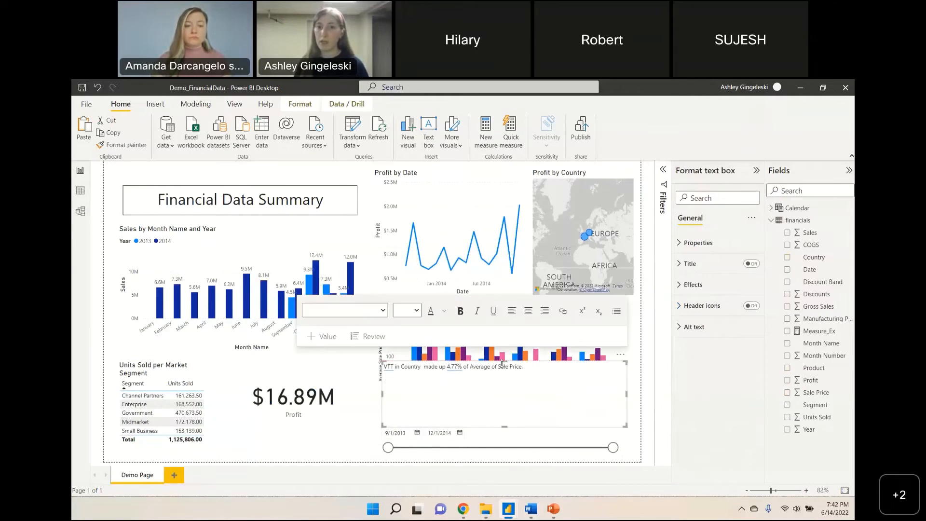
left_click(548, 371)
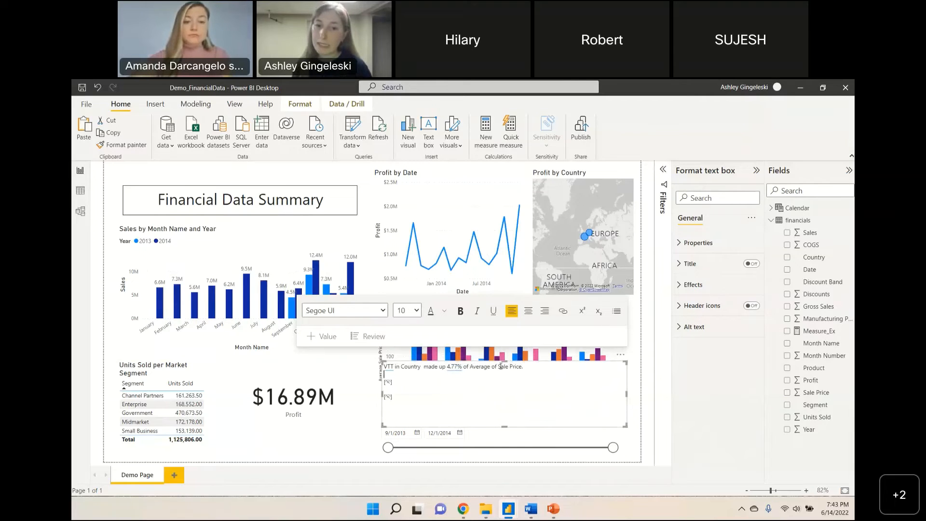
left_click_drag(504, 361, 514, 406)
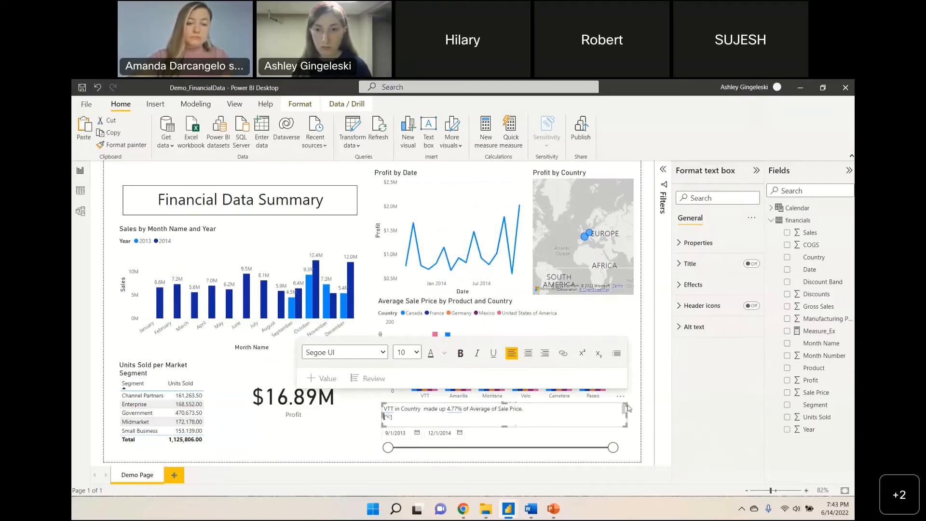
left_click_drag(620, 406, 609, 409)
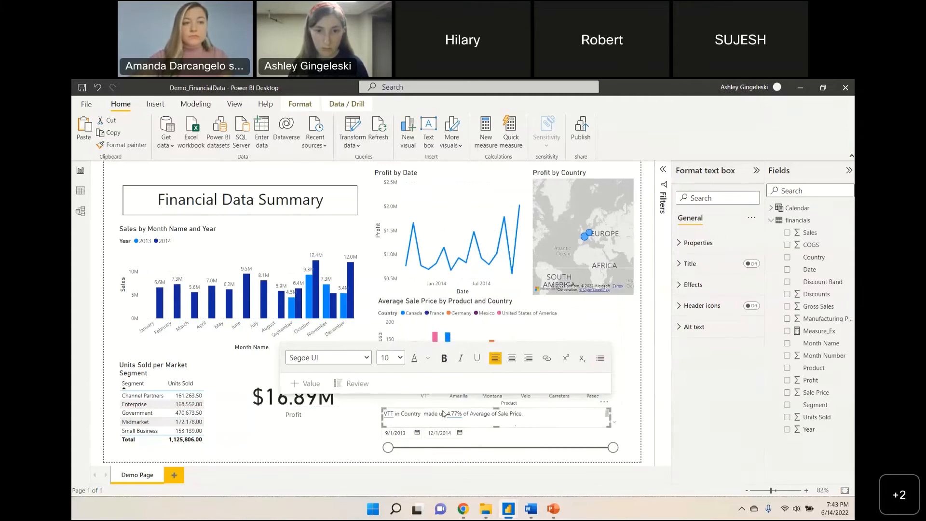
left_click_drag(383, 409, 484, 410)
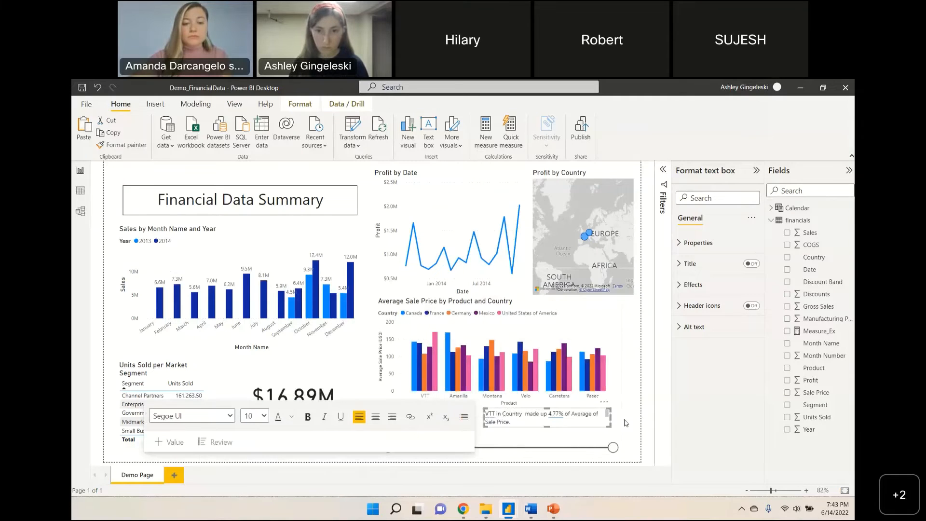
left_click(604, 402)
left_click(629, 414)
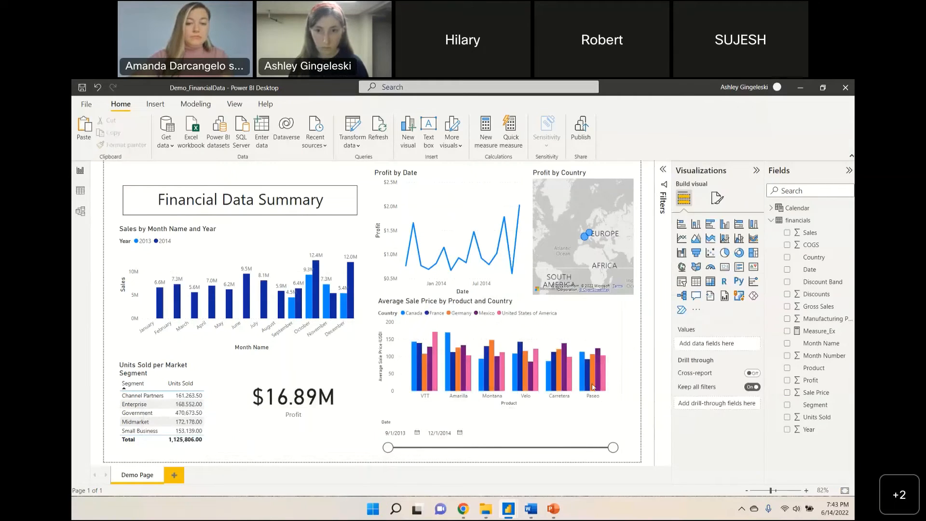
- Try converting the Profit by Date line chart into a smart narrative, and undo the conversion
left_click(474, 273)
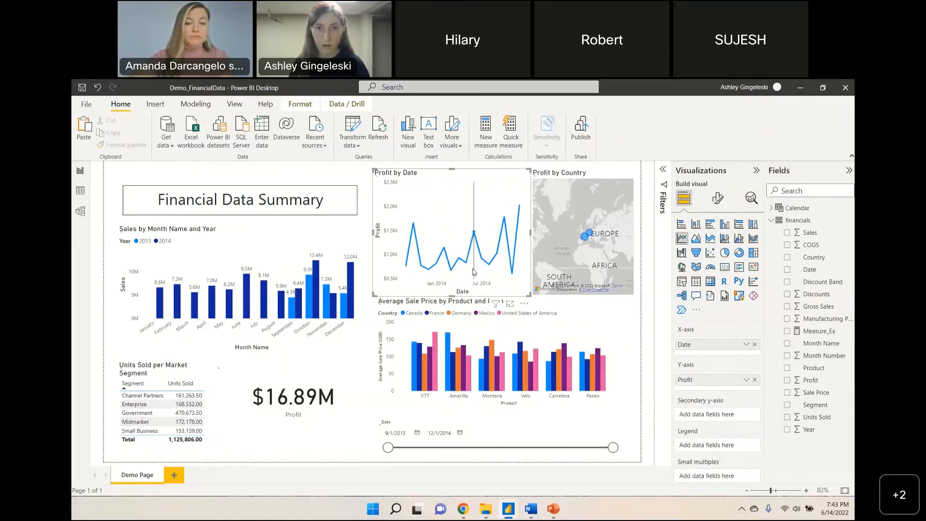
left_click(710, 297)
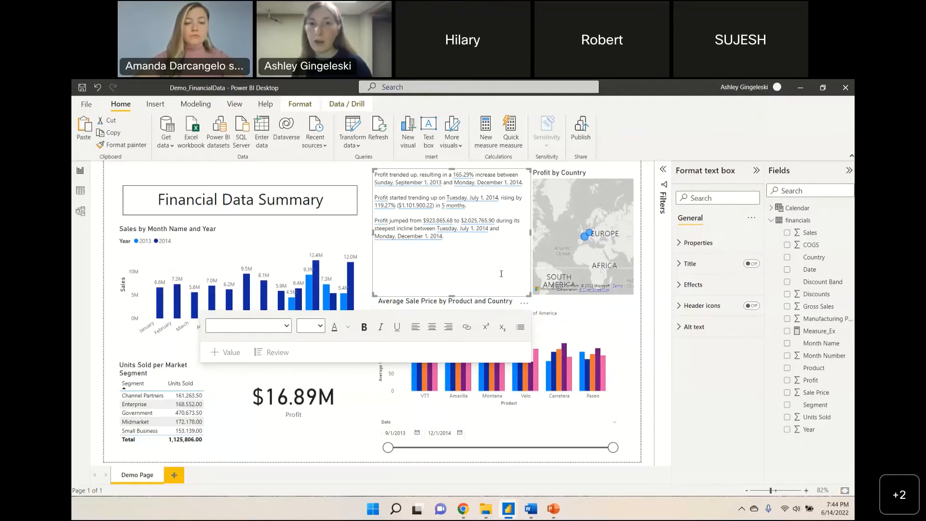
left_click(451, 239)
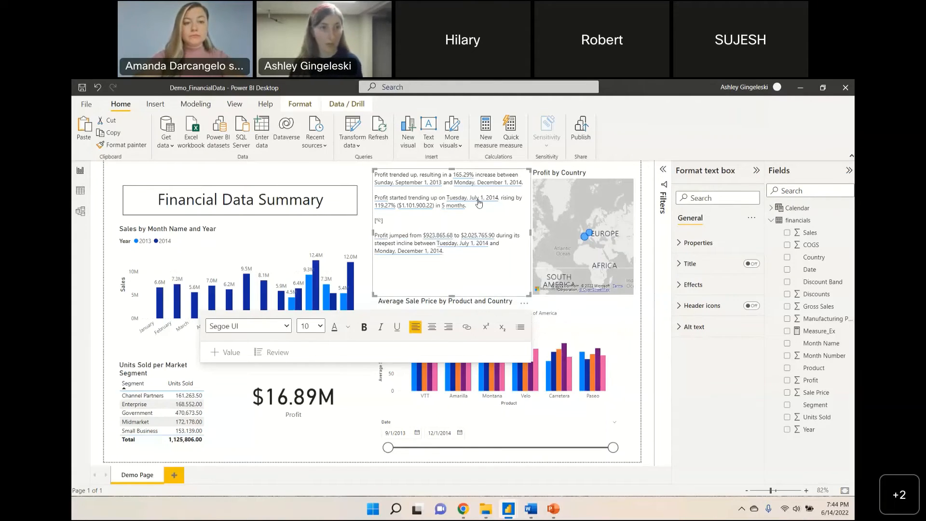
left_click(99, 88)
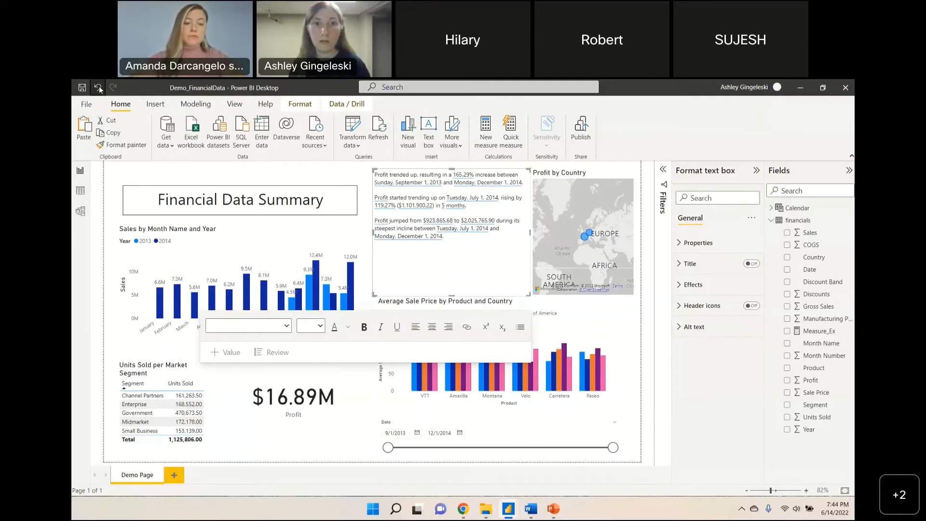
left_click(98, 88)
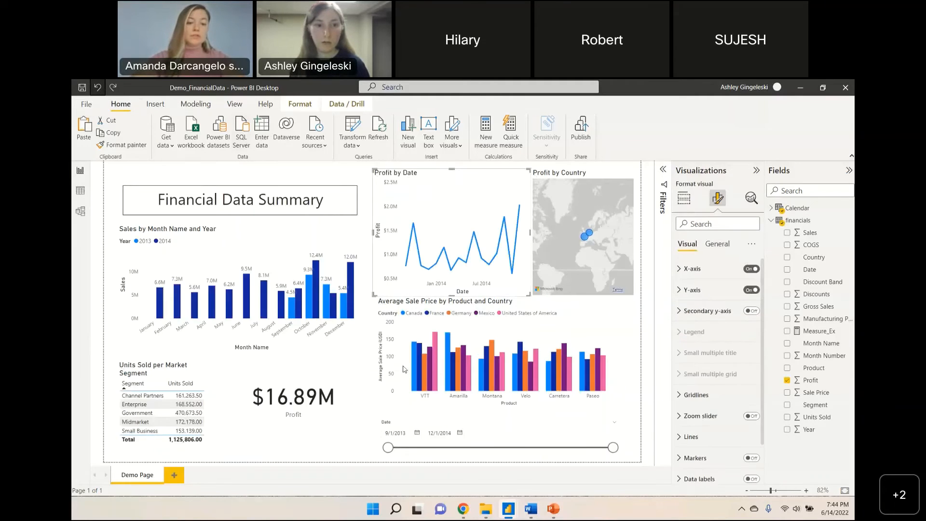
left_click(325, 456)
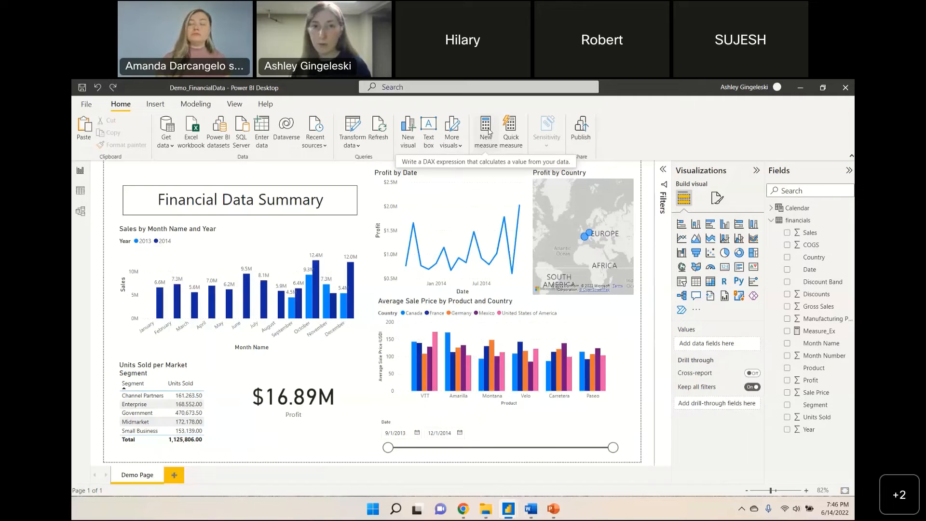
- Look through the available quick measure calculations, inspect the Addition setup with the financials fields, and leave without creating a measure
left_click(515, 128)
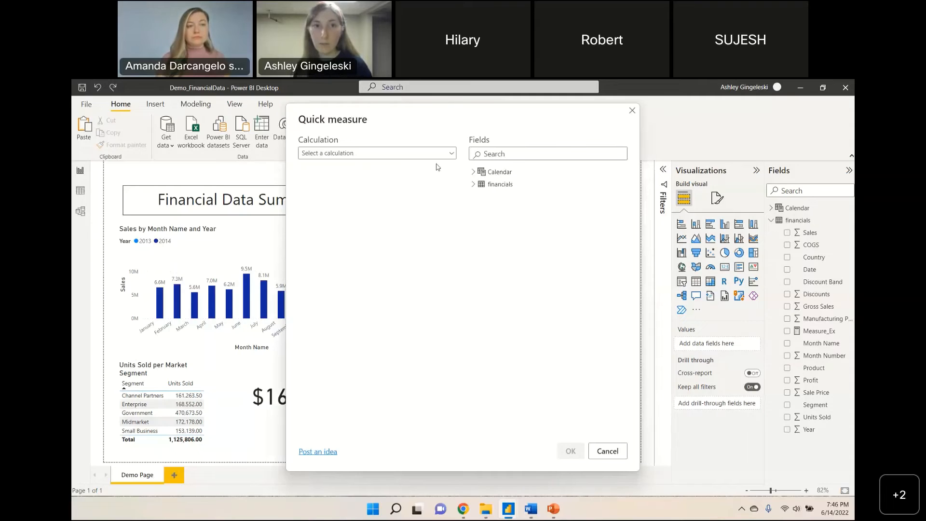
left_click(452, 154)
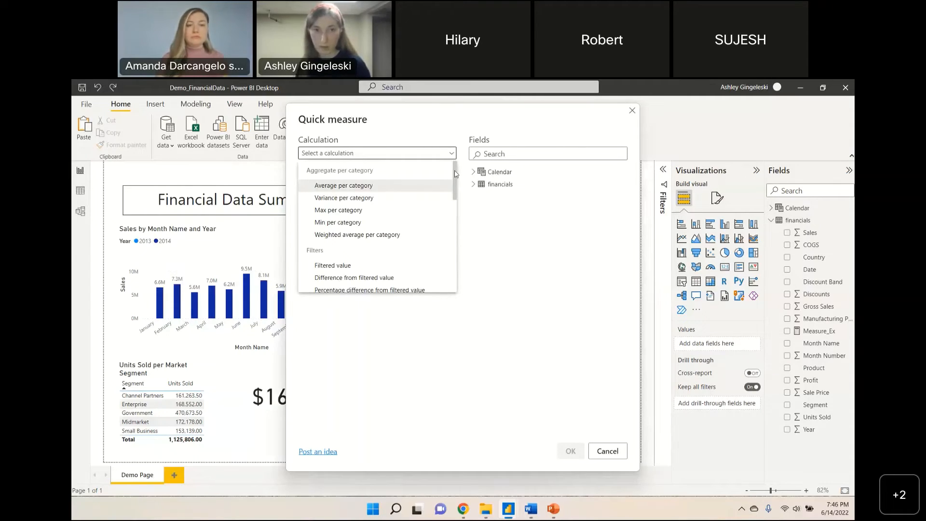
scroll(455, 174, "down", 1)
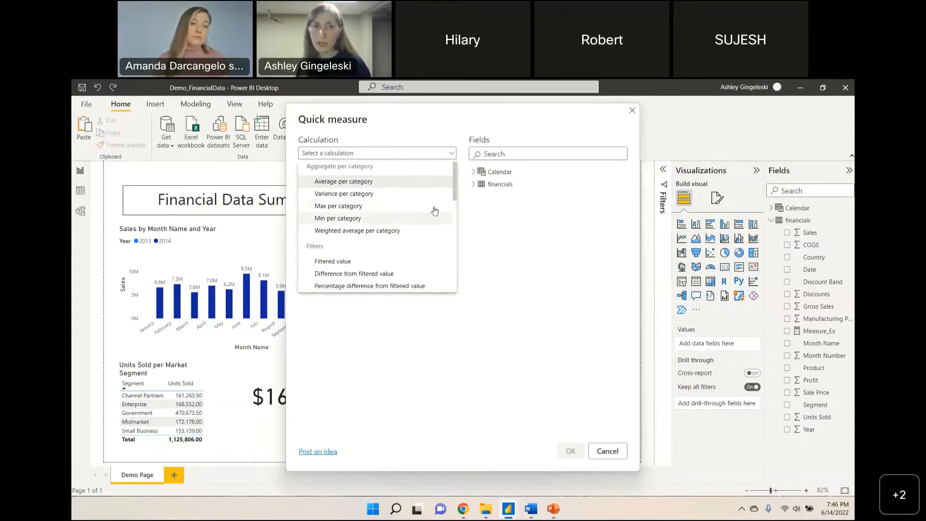
left_click_drag(456, 183, 461, 230)
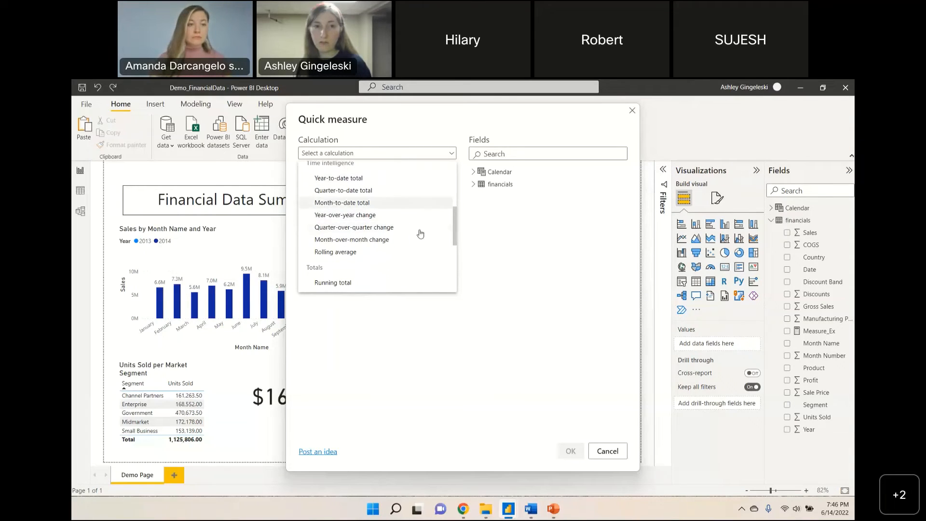
left_click_drag(454, 222, 457, 273)
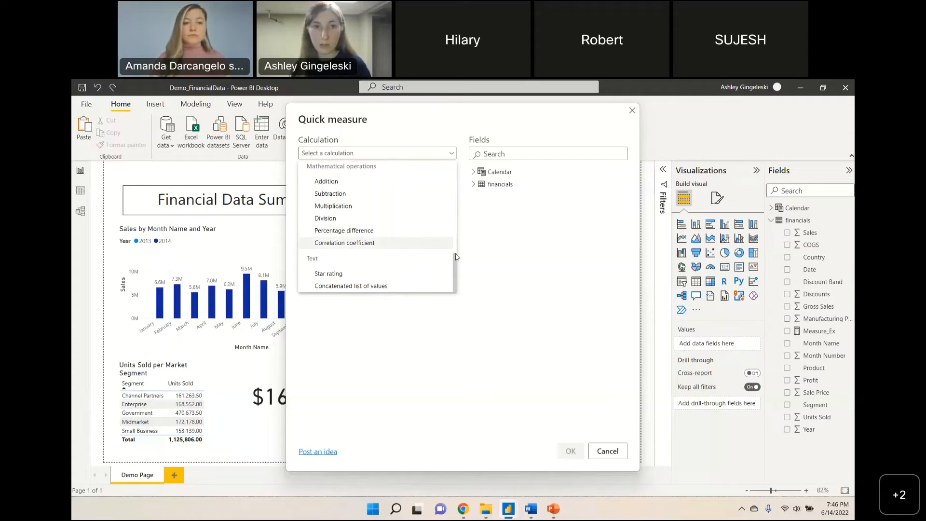
scroll(422, 244, "up", 1)
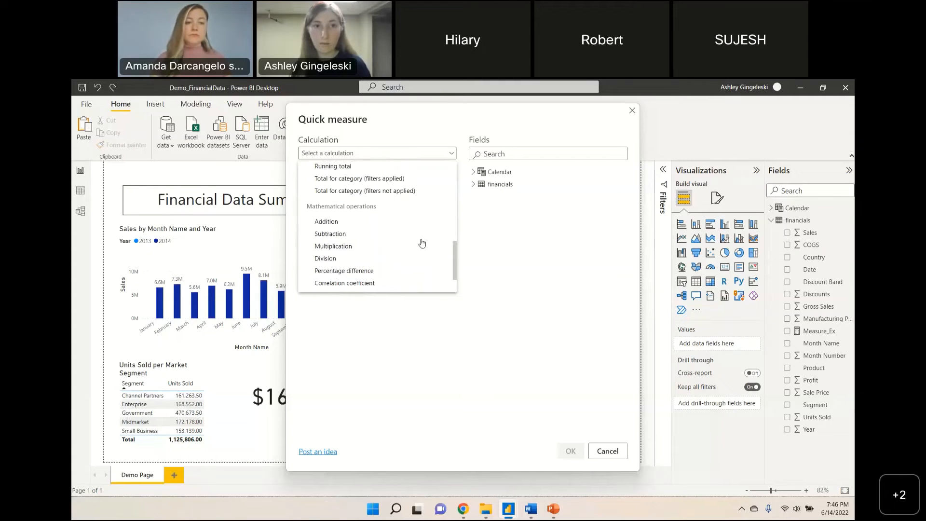
left_click(382, 226)
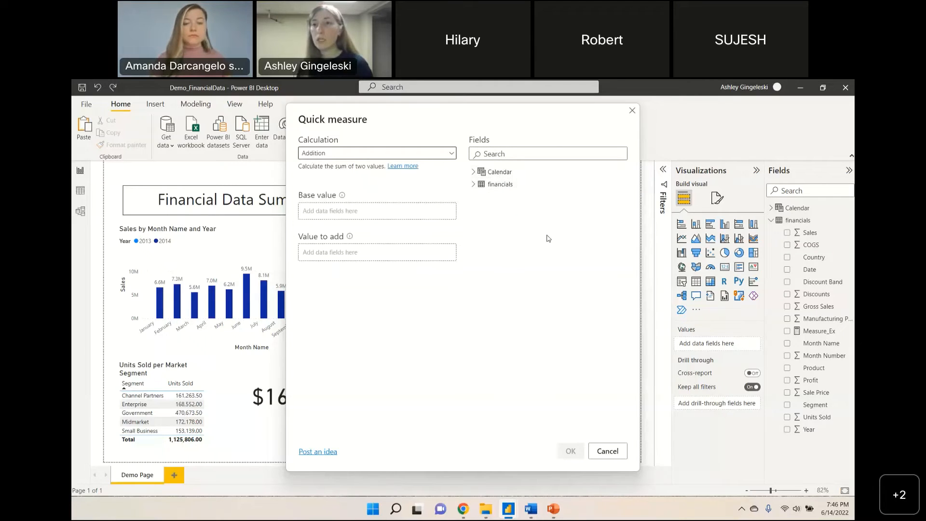
left_click(473, 184)
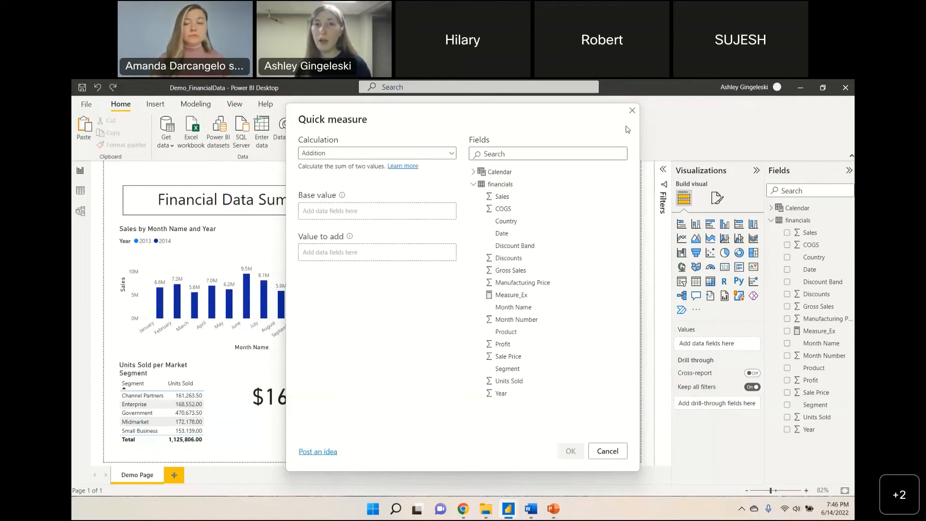
left_click(632, 110)
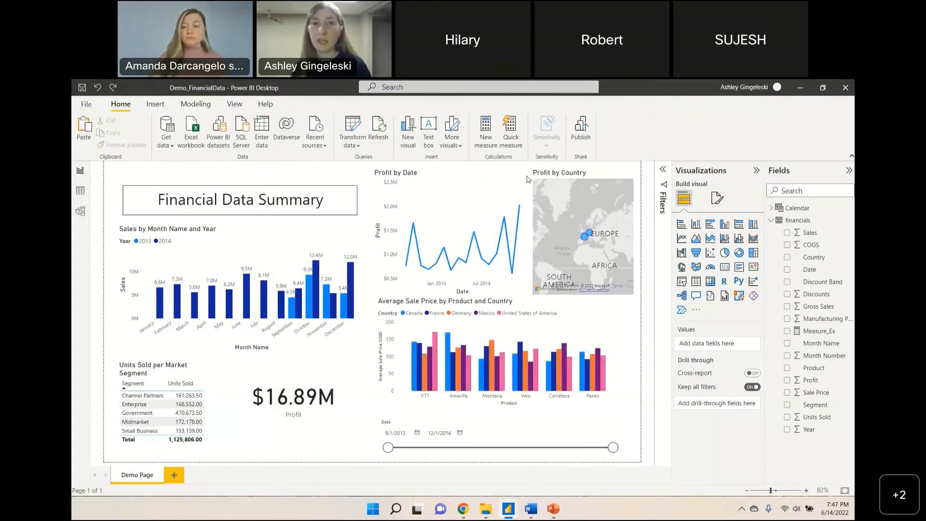
- Start a new measure in the Calendar table and discard it without entering a formula
left_click(485, 133)
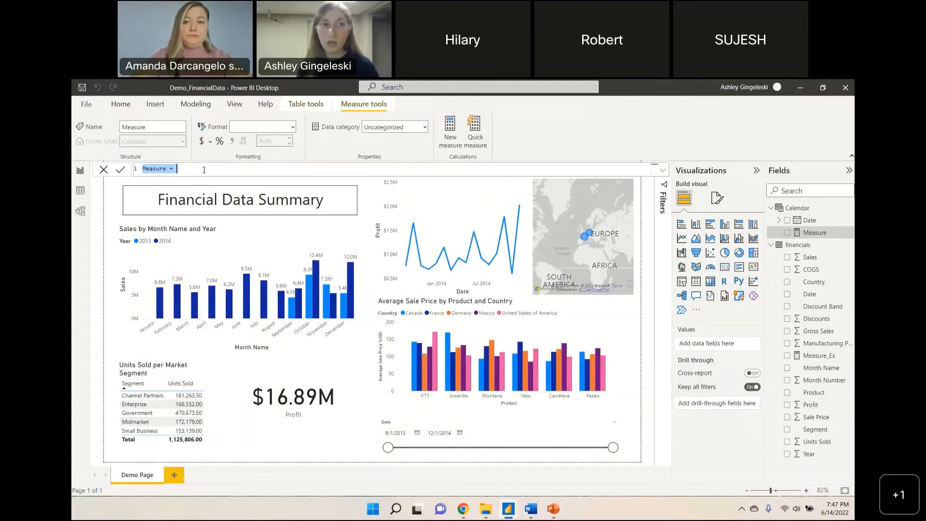
left_click(102, 171)
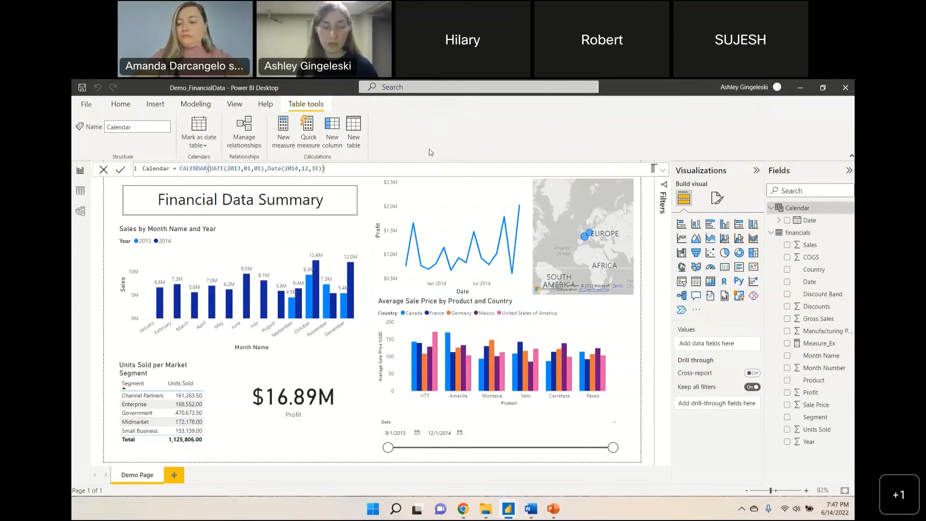
left_click(127, 106)
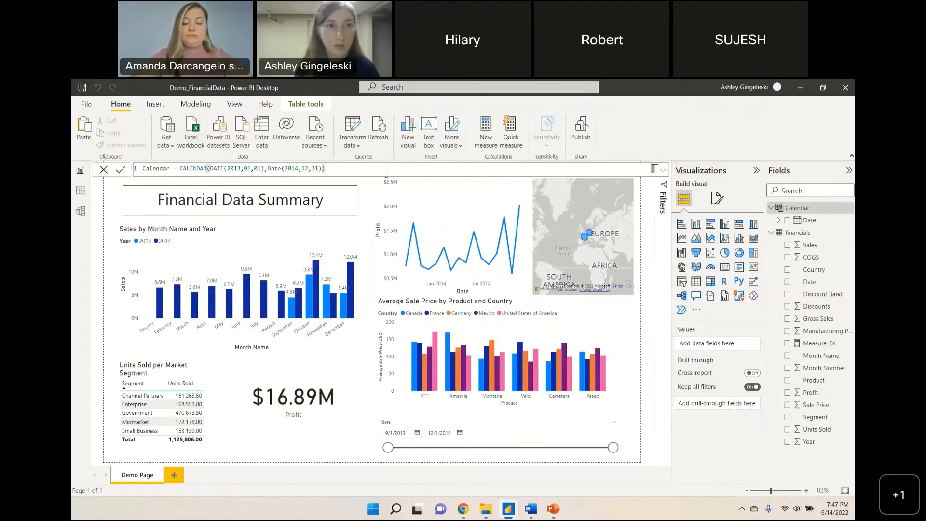
- Examine the insert, modeling, view and help commands, and the model relationship between the financials and Calendar tables
left_click(161, 106)
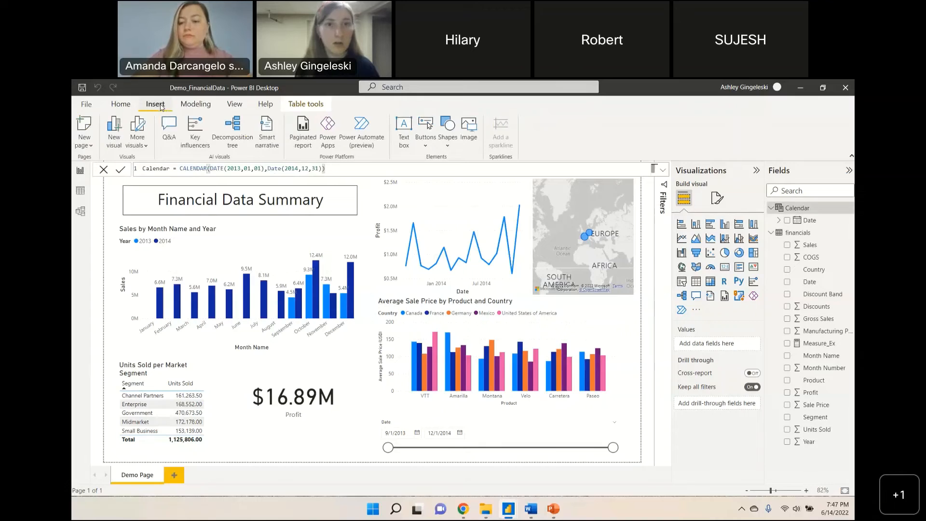
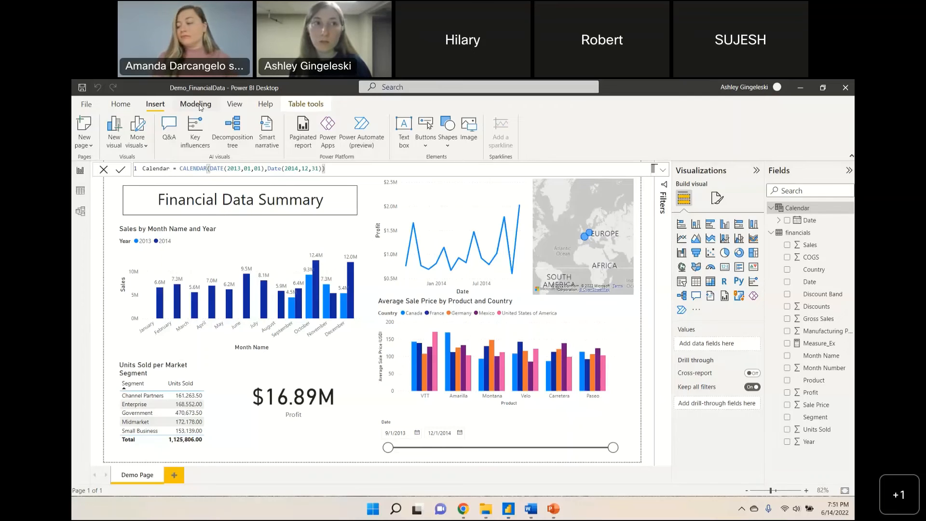
left_click(201, 107)
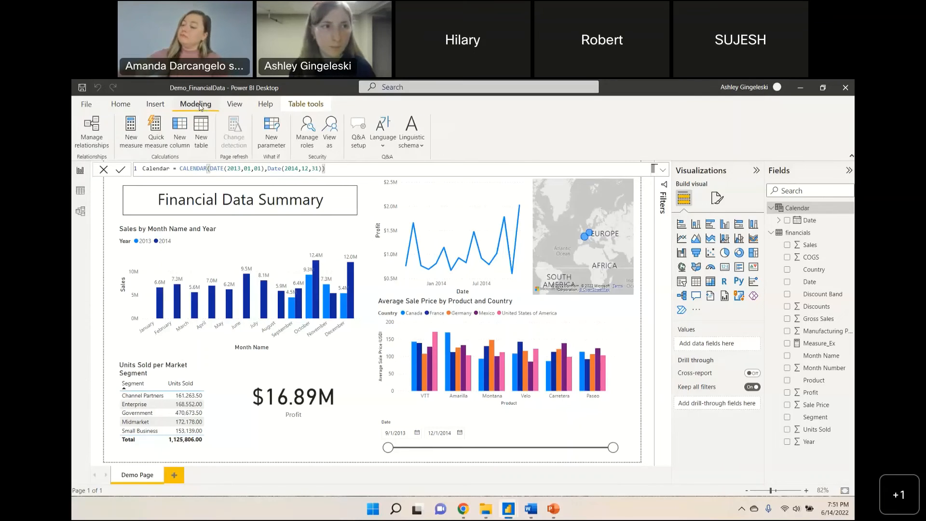
left_click(81, 213)
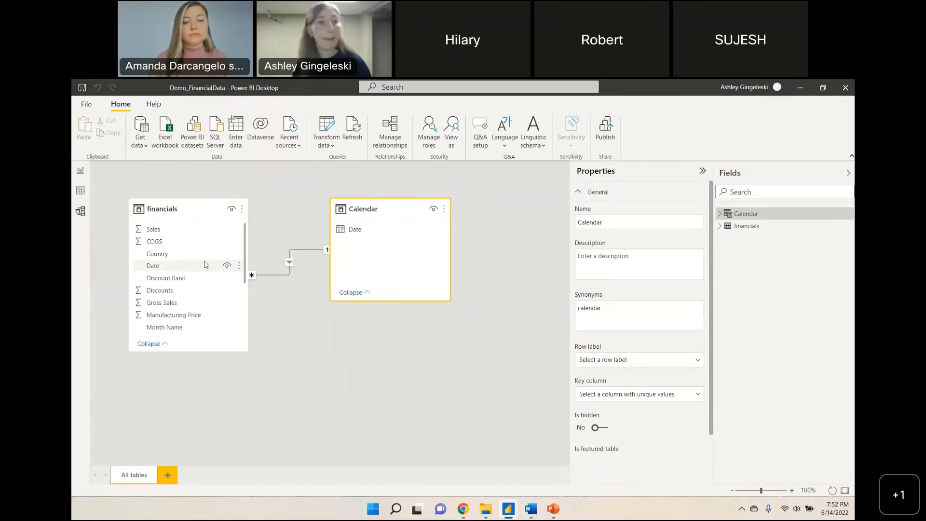
left_click(80, 171)
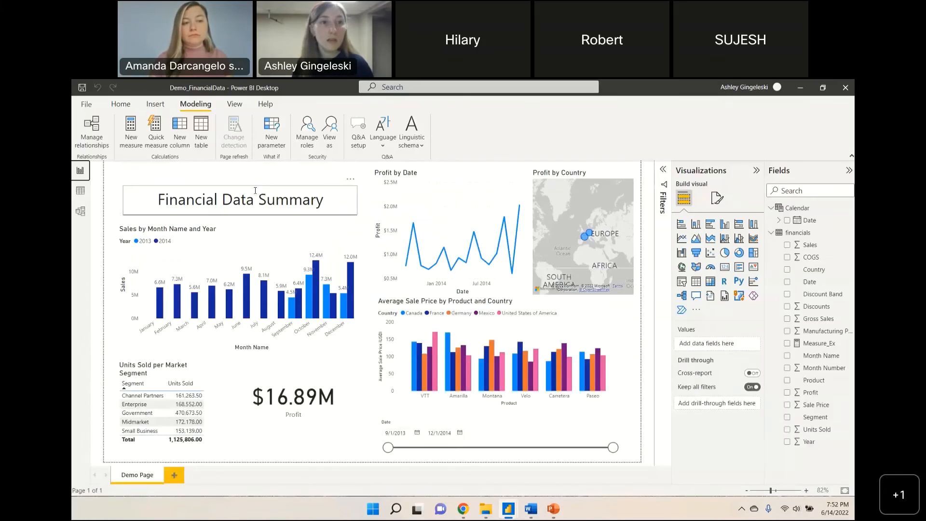
left_click(241, 106)
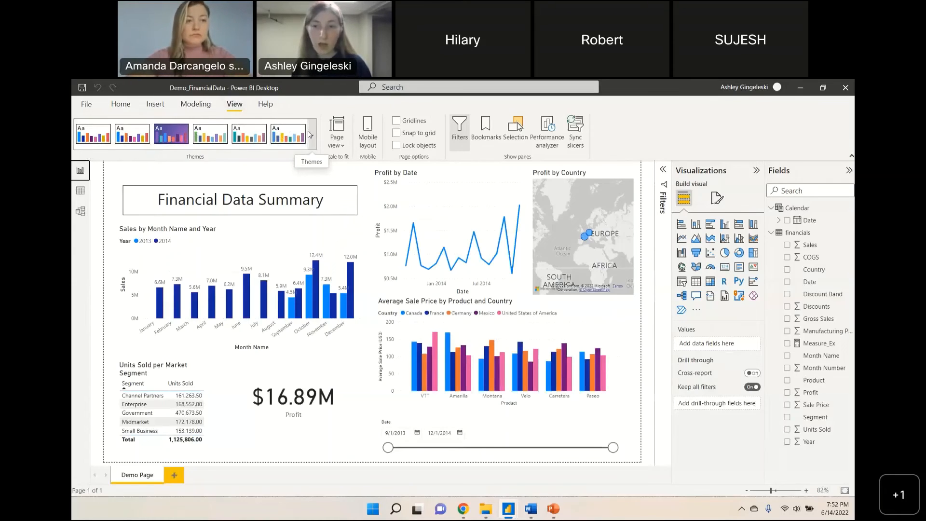
left_click(264, 106)
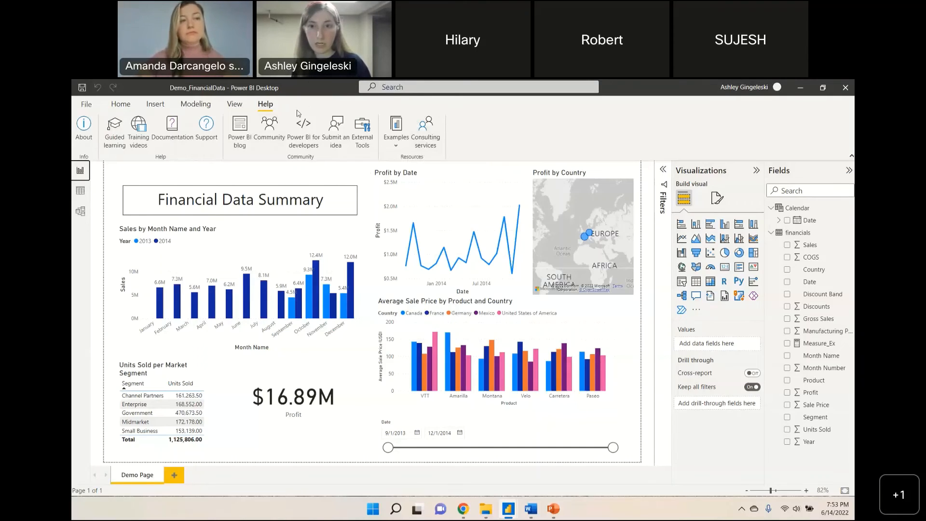
left_click(121, 105)
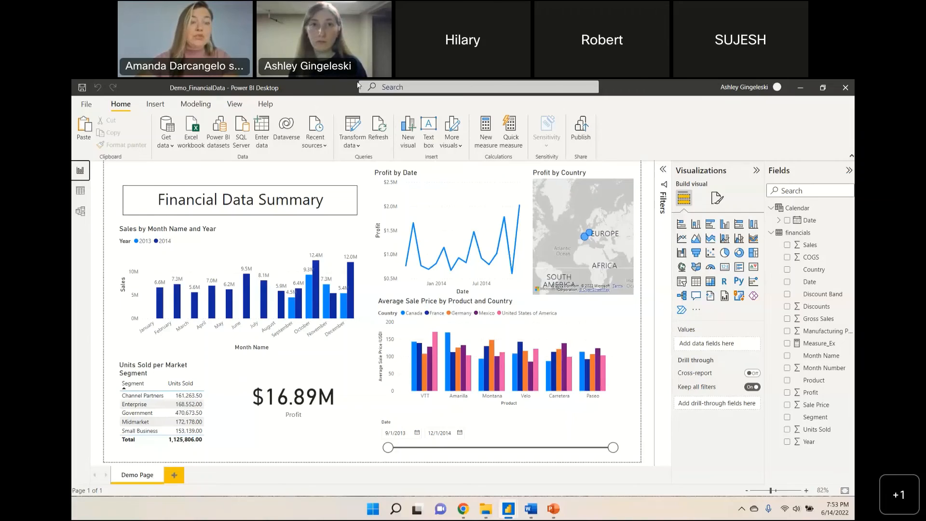
- Show the December 2014 data point of the Sales by Month Name and Year chart as a table, and return to the report
mouse_move(508, 509)
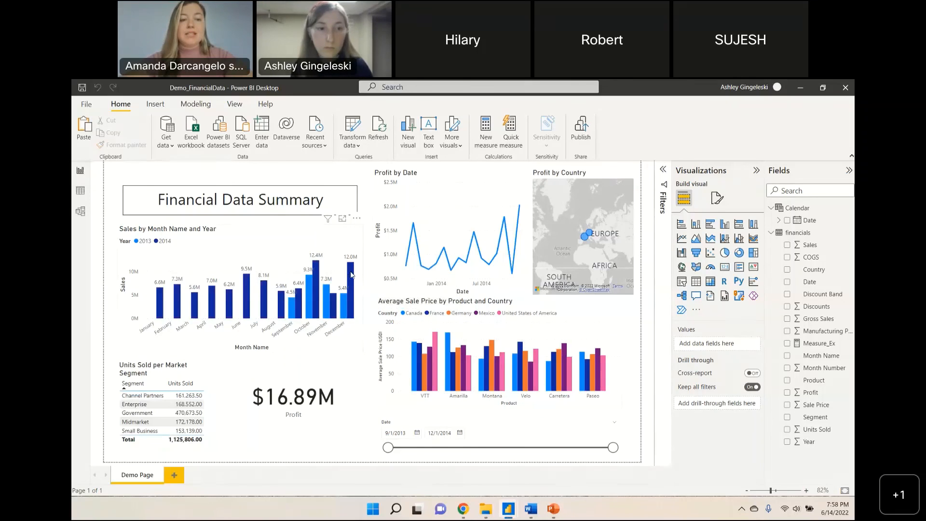
mouse_move(354, 280)
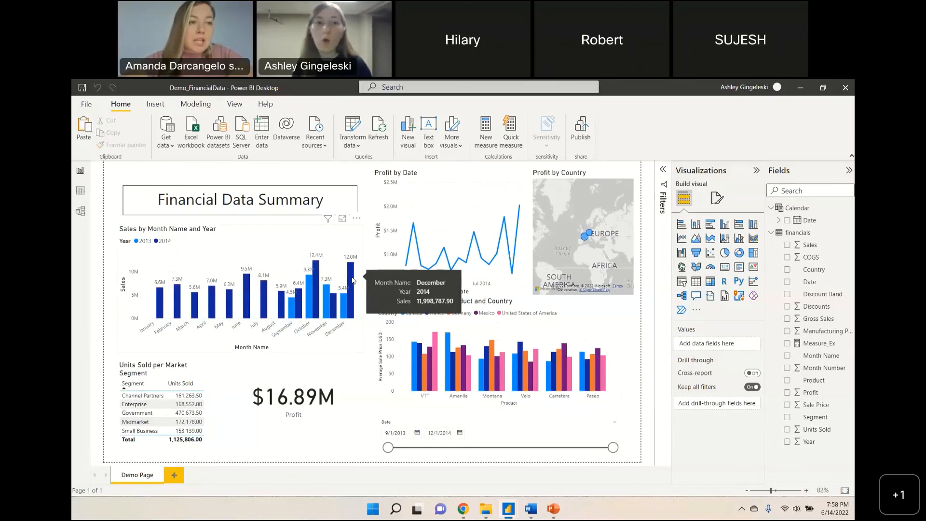
right_click(353, 279)
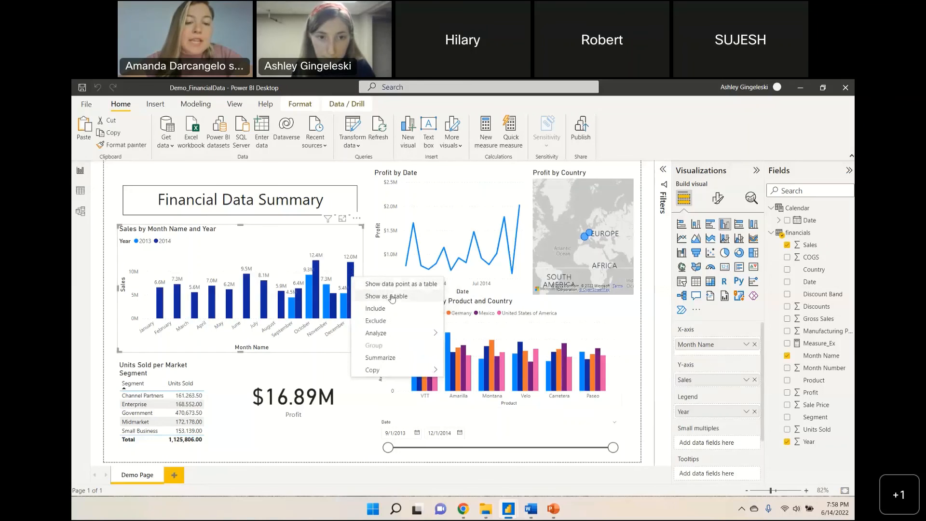
left_click(405, 284)
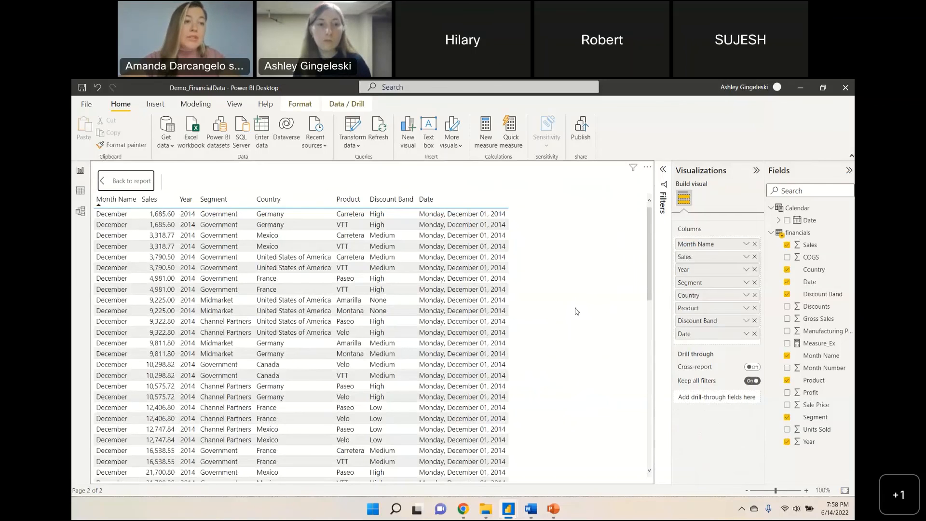
scroll(577, 310, "down", 3)
scroll(577, 310, "up", 3)
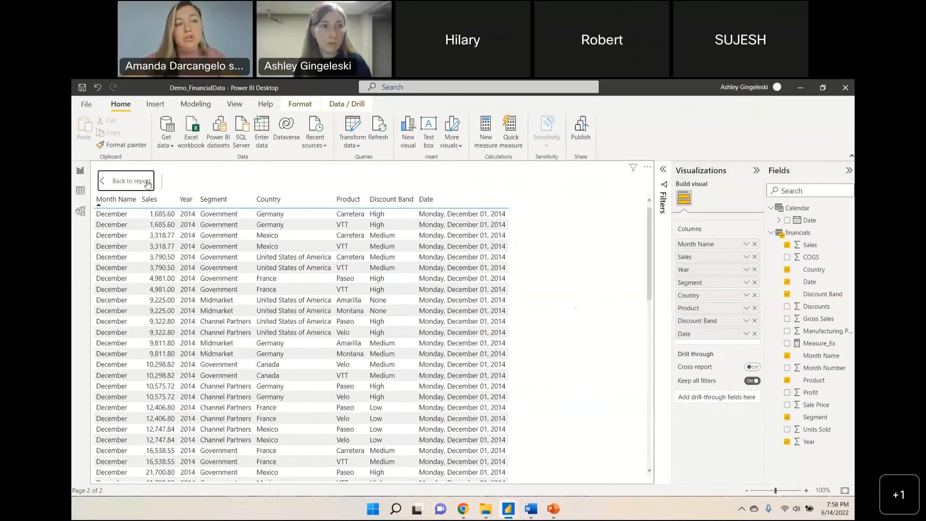
left_click(135, 184)
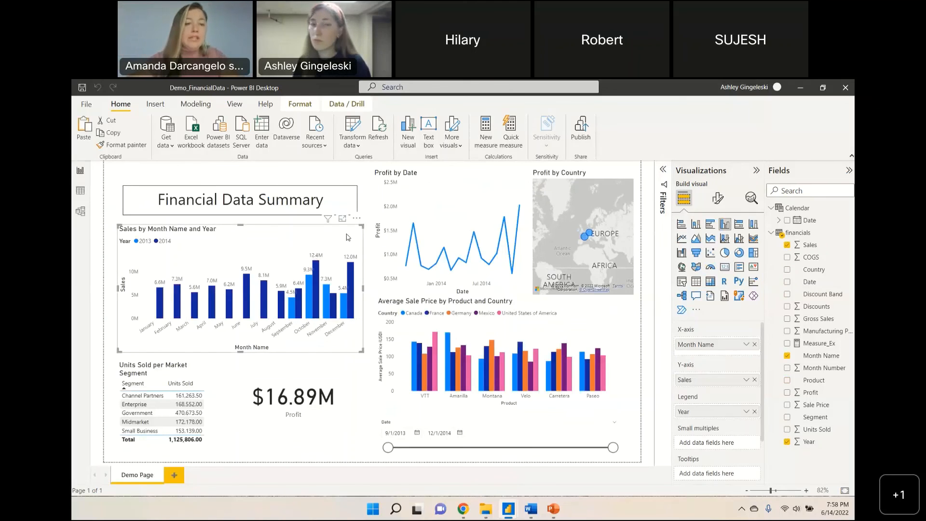
- Show the entire Sales by Month Name and Year chart as a table and look through its monthly sales
right_click(348, 234)
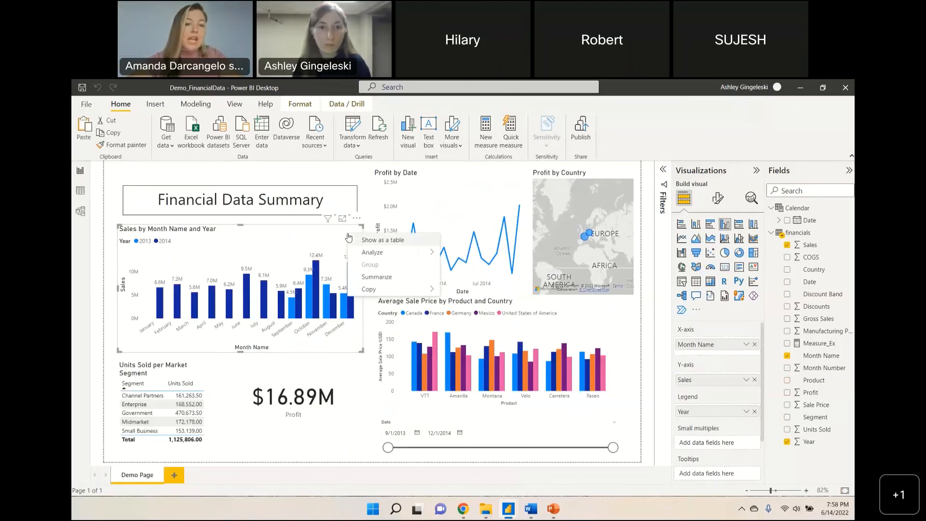
left_click(390, 241)
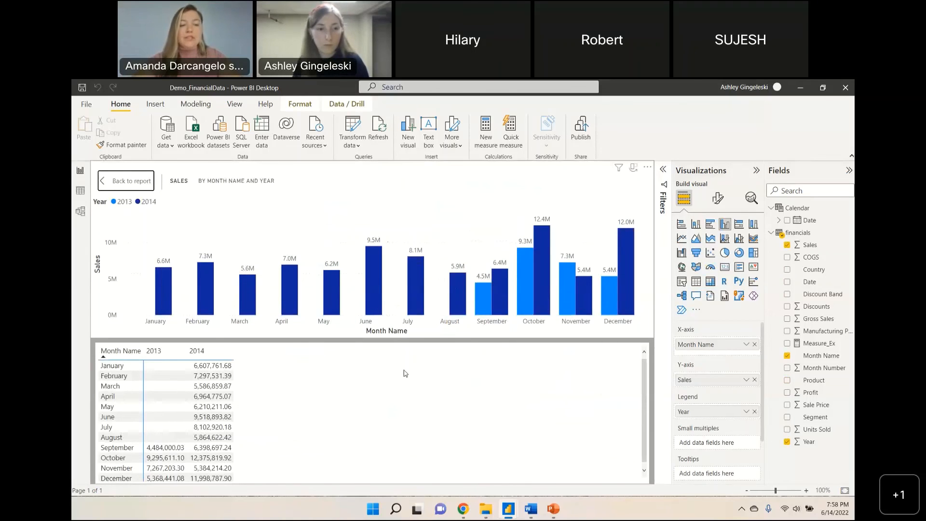
scroll(404, 373, "down", 1)
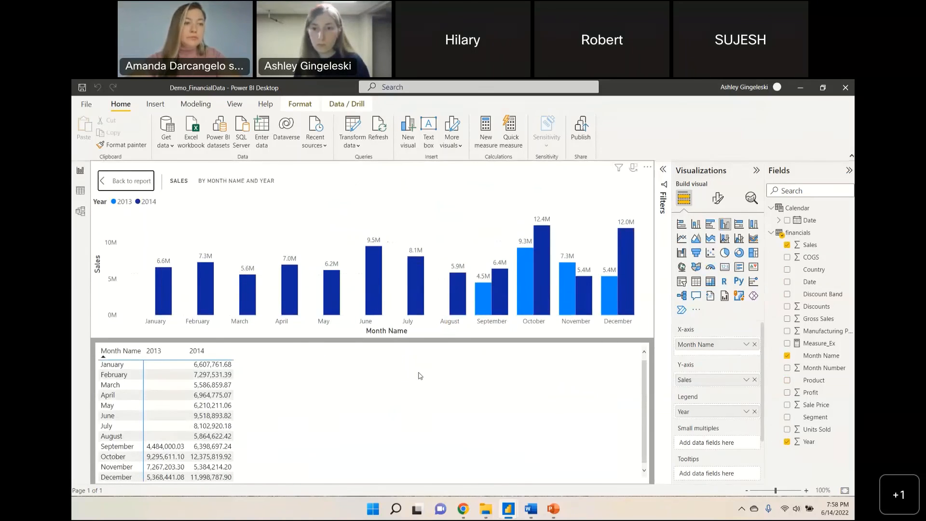
- Leave the chart's table display and examine the underlying data rows of the financials table
scroll(419, 375, "up", 1)
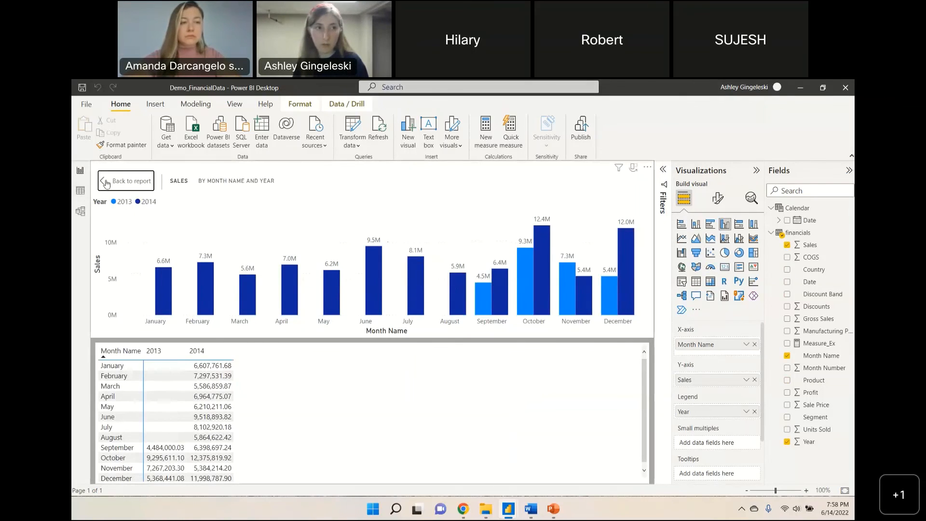
left_click(80, 192)
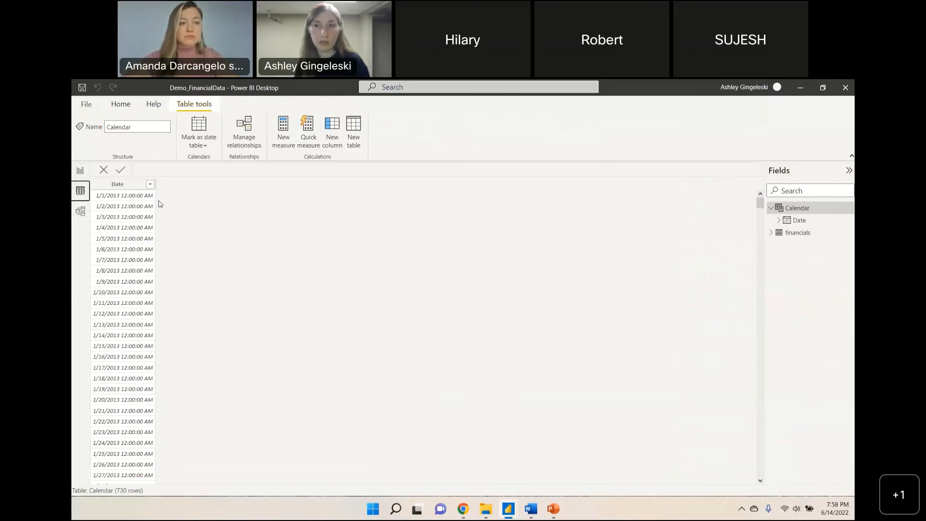
left_click(773, 235)
left_click(772, 234)
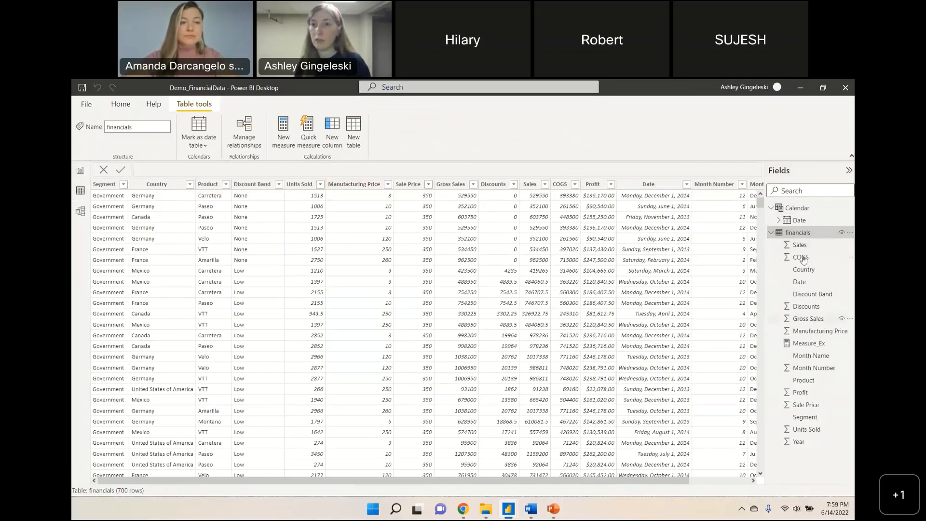
- Return to the Demo Page report with no visual selected, and minimize the report window
left_click(81, 171)
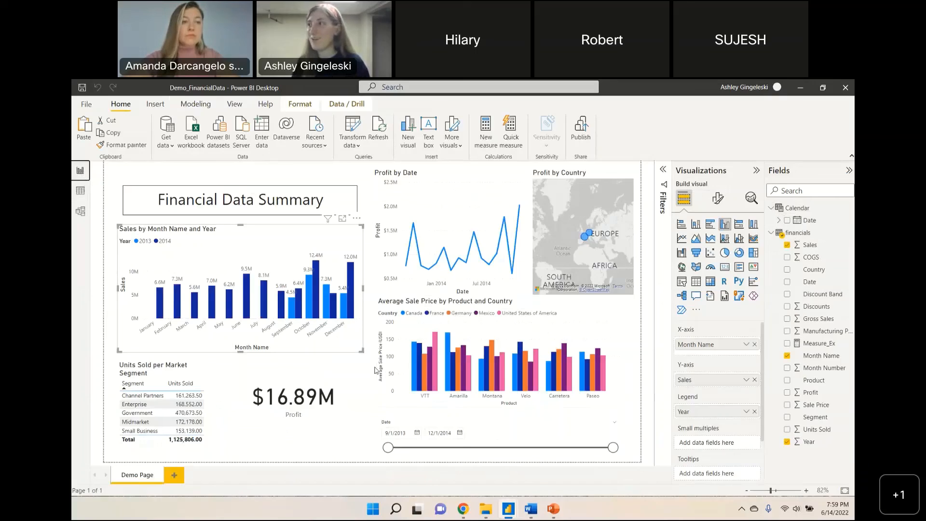
left_click(372, 445)
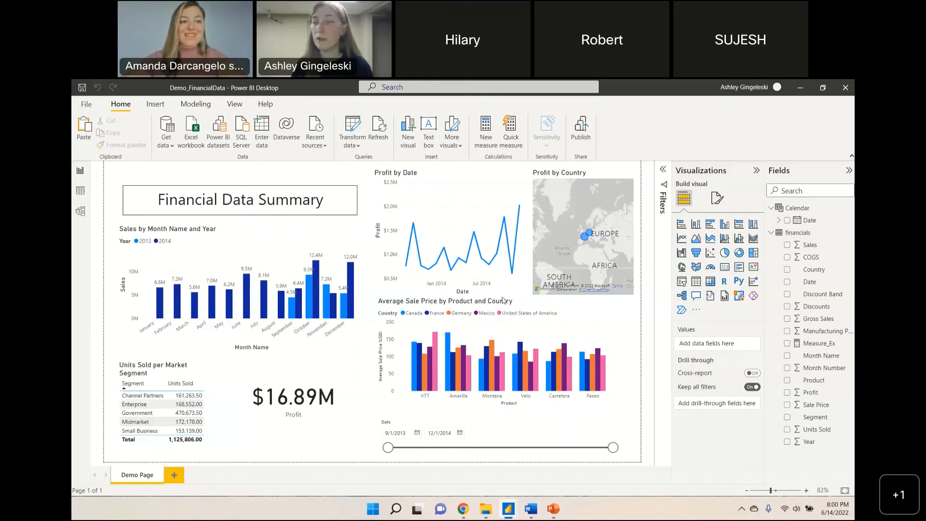
left_click(804, 87)
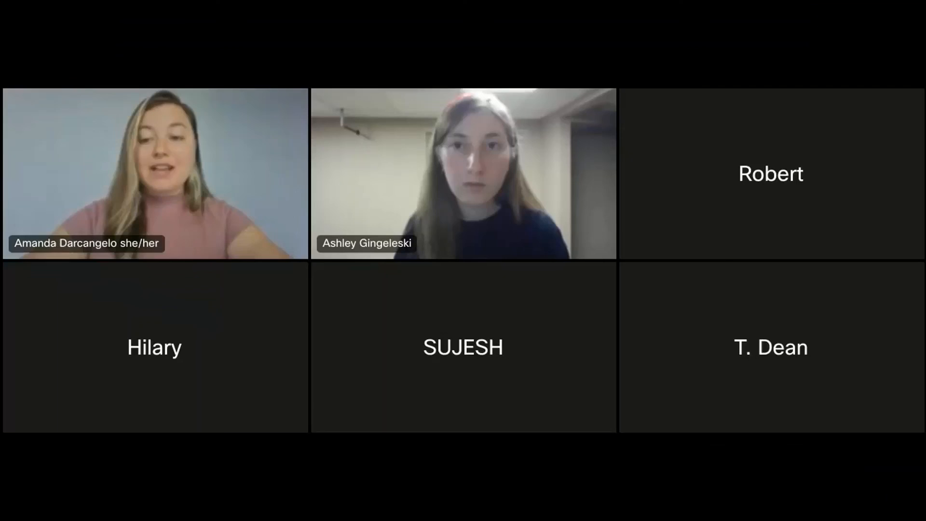